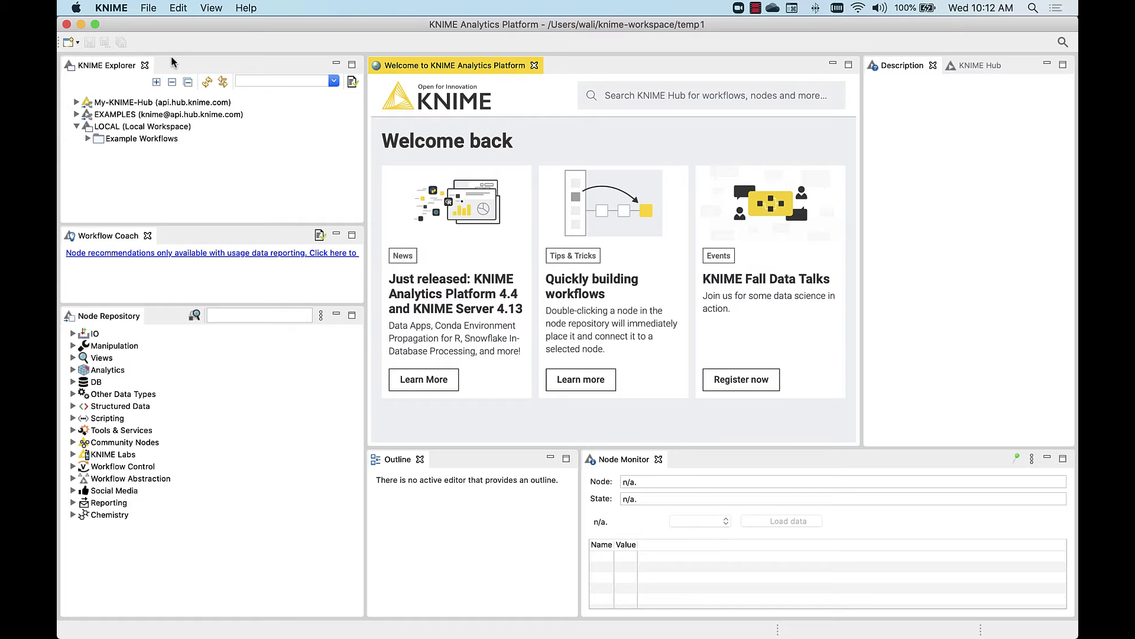
# - Open Install KNIME Extensions and review the already-installed list, including KNIME Big Data Connectors
pyautogui.click(149, 10)
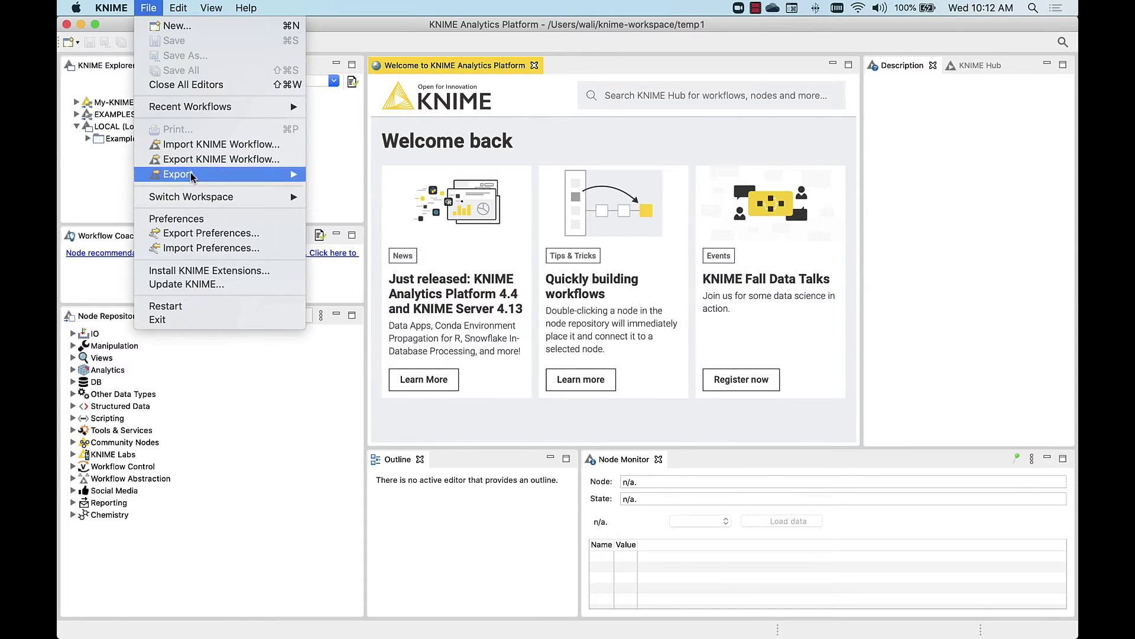
pyautogui.click(191, 272)
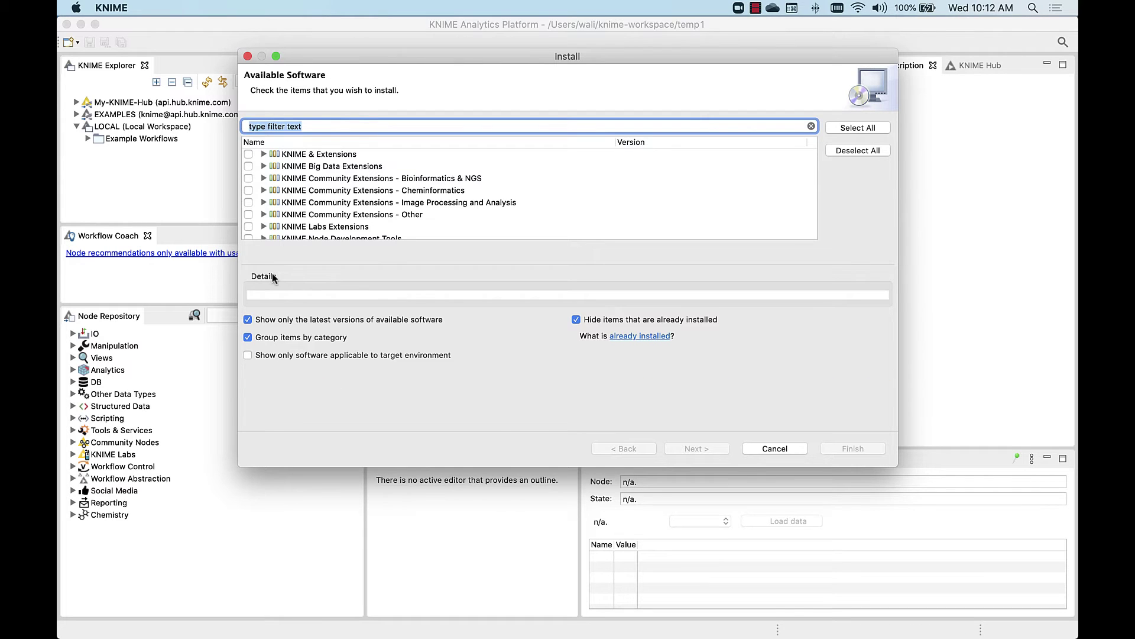
pyautogui.click(642, 341)
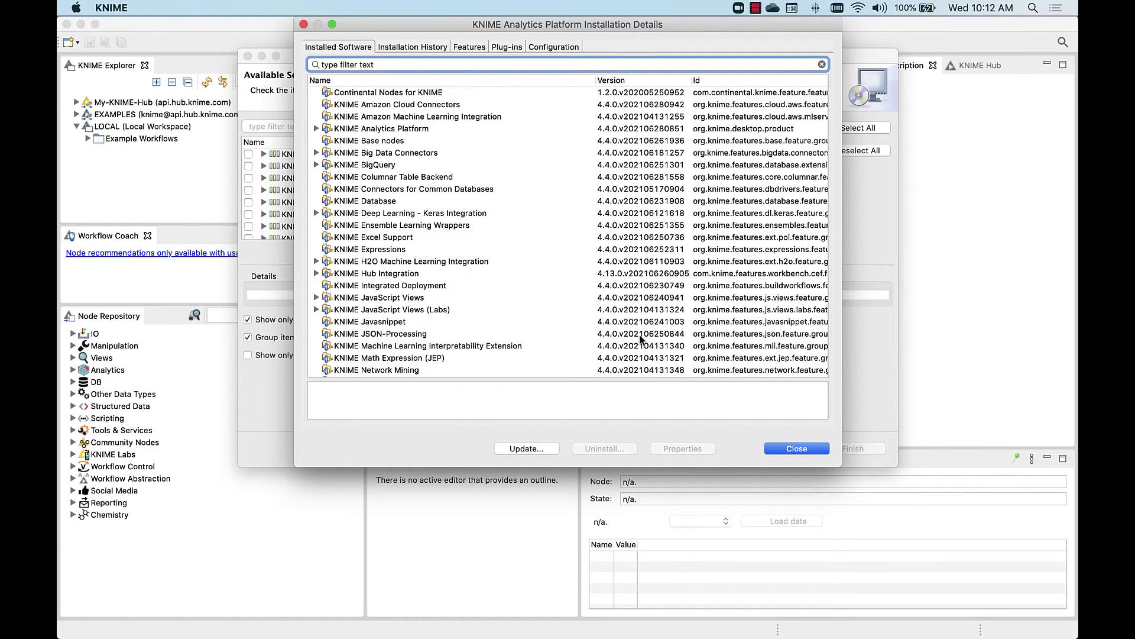
pyautogui.click(426, 154)
pyautogui.hscroll(6, 425, 153)
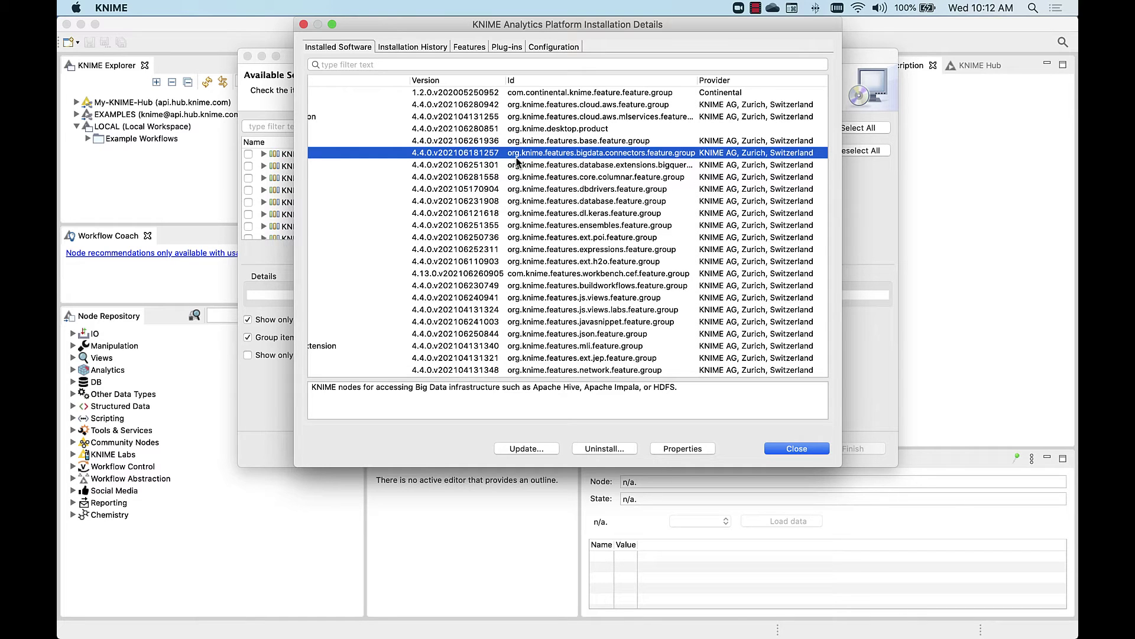
pyautogui.click(786, 445)
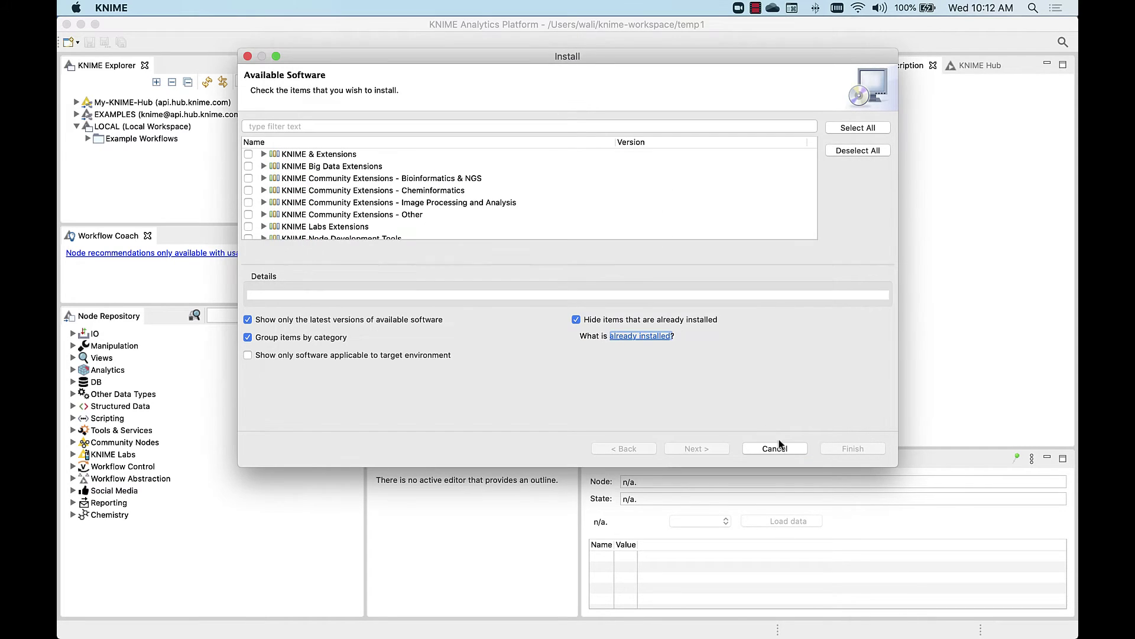
# - Filter for 'Erlwood', tick both Erlwood Cheminformatics and Core, and continue to the requirements check
pyautogui.click(347, 127)
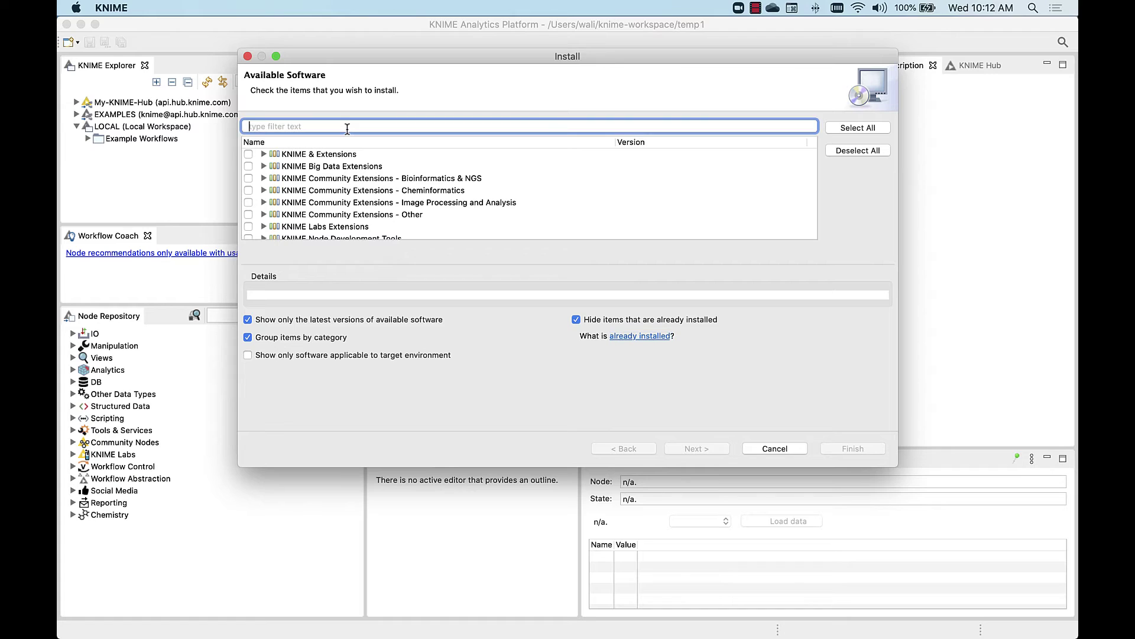
pyautogui.write('Erlwood')
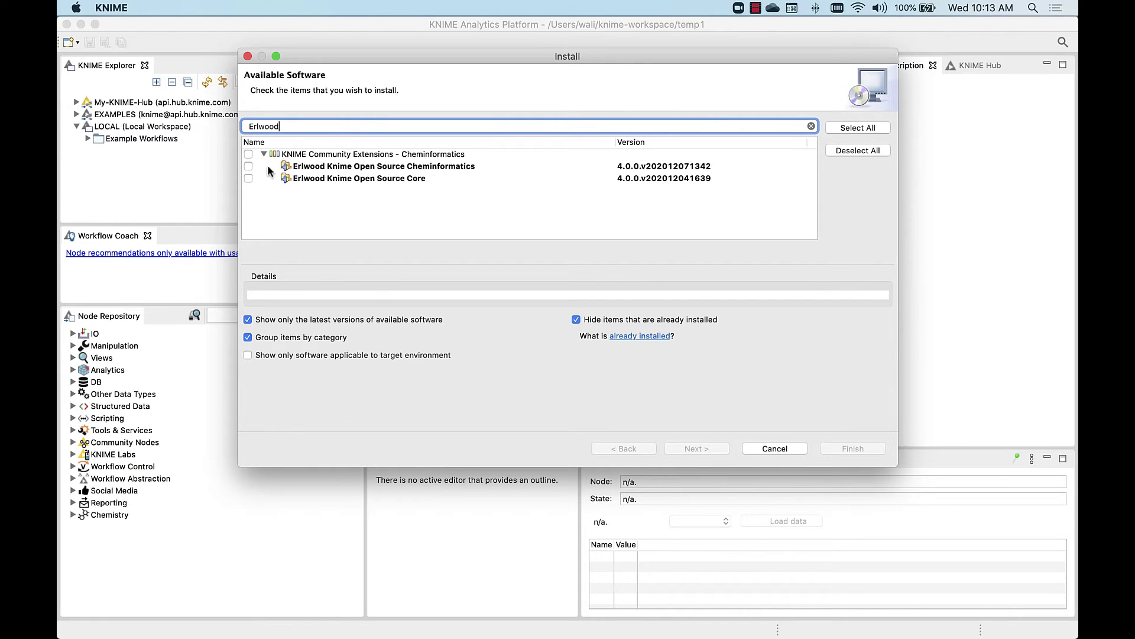
pyautogui.click(248, 168)
pyautogui.click(249, 179)
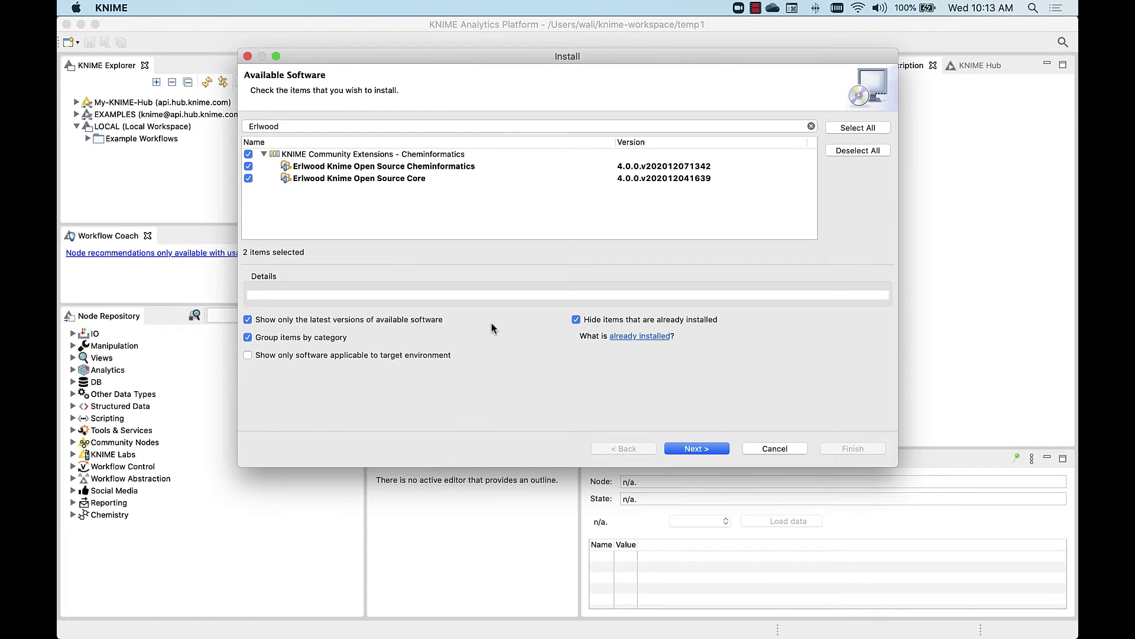
pyautogui.click(687, 449)
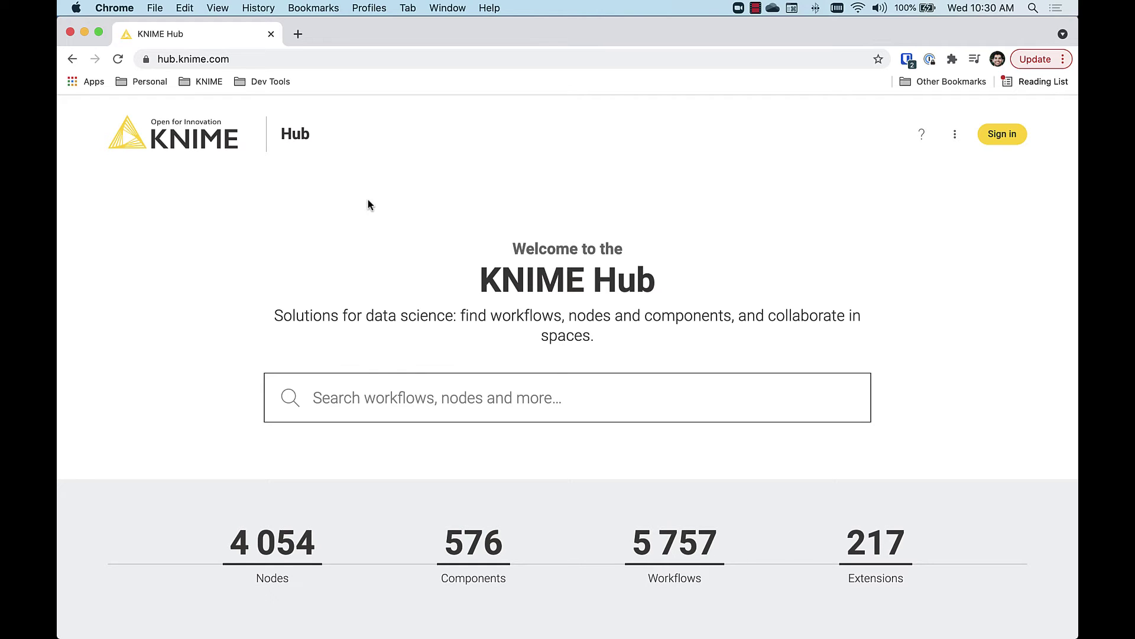
# - Search KNIME Hub for 'erlwood', show only Extensions, and view the Erlwood Core extension's page
pyautogui.write('erlwood')
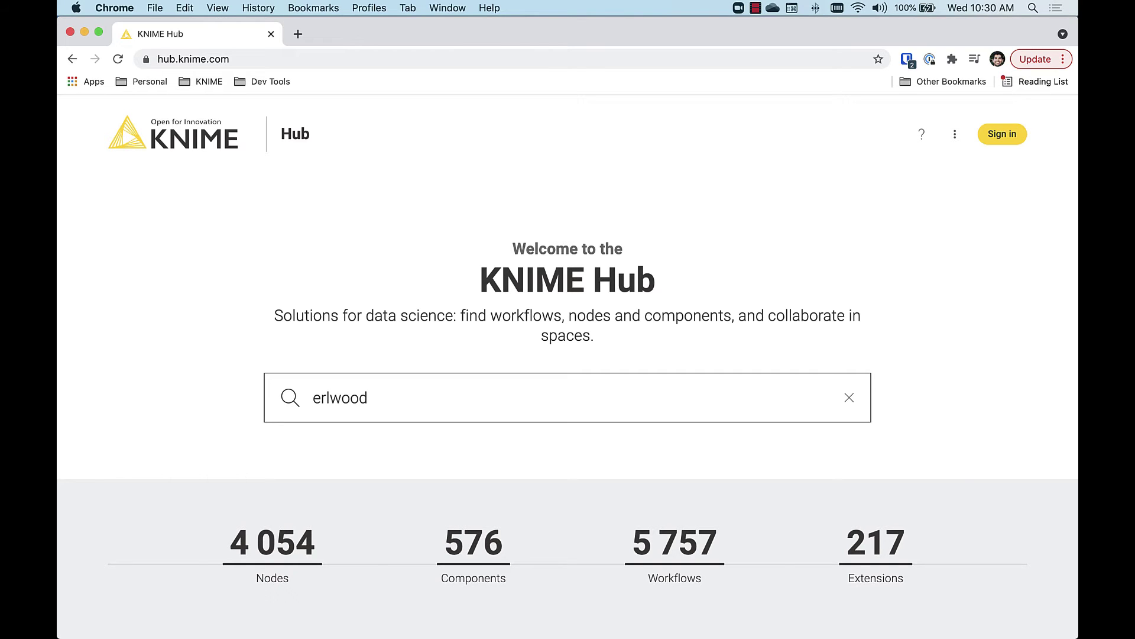
pyautogui.press('Return')
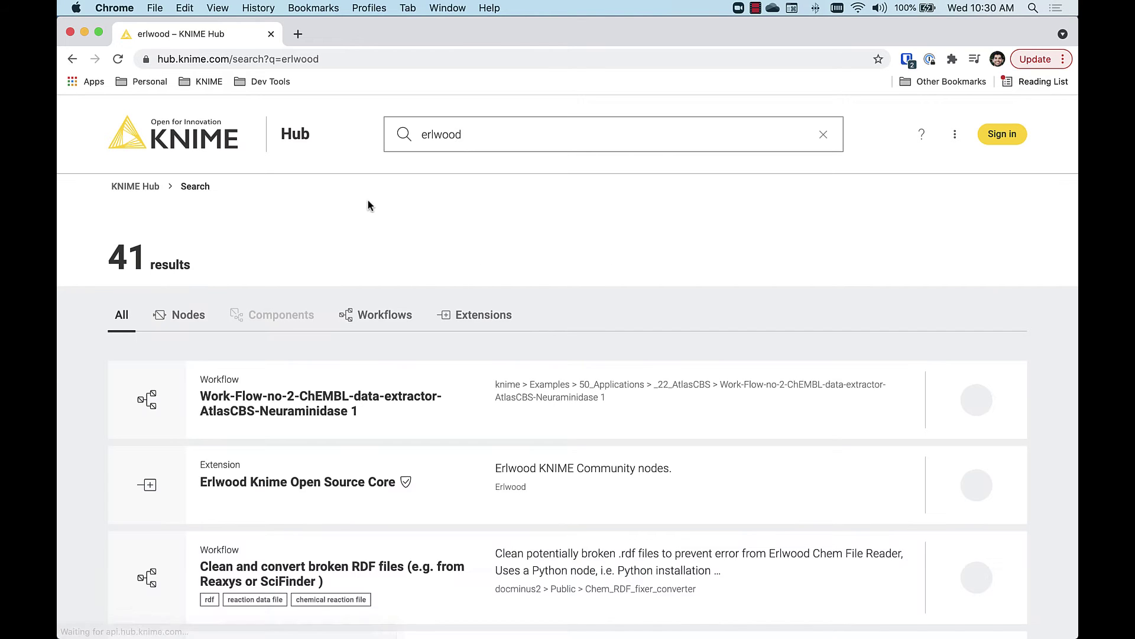
pyautogui.click(481, 308)
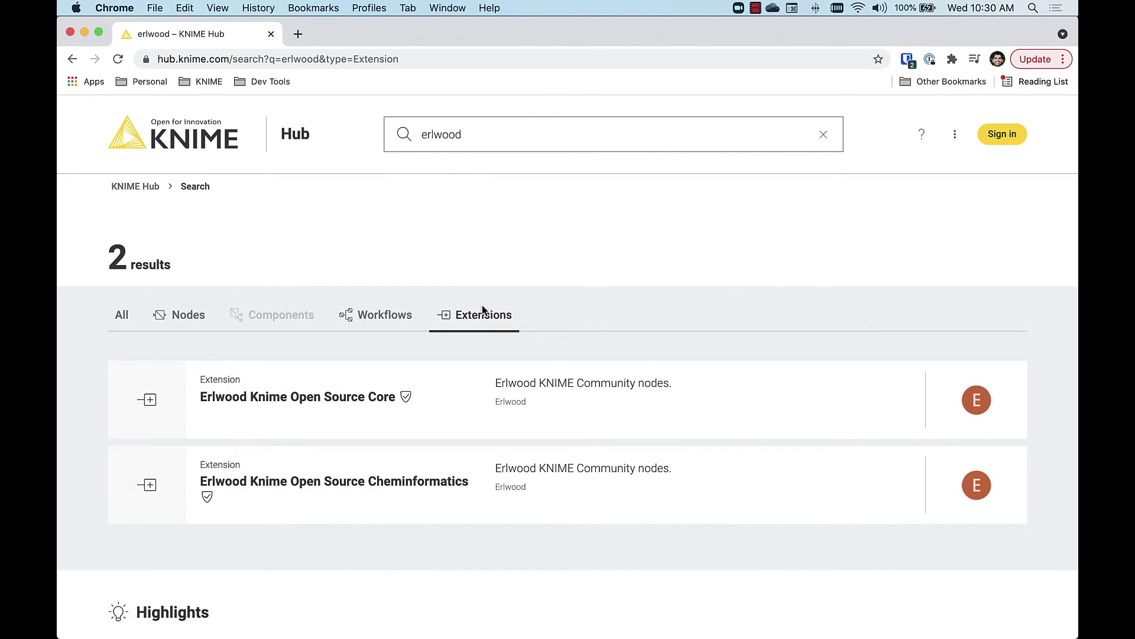
pyautogui.click(363, 411)
pyautogui.scroll(-10, 362, 408)
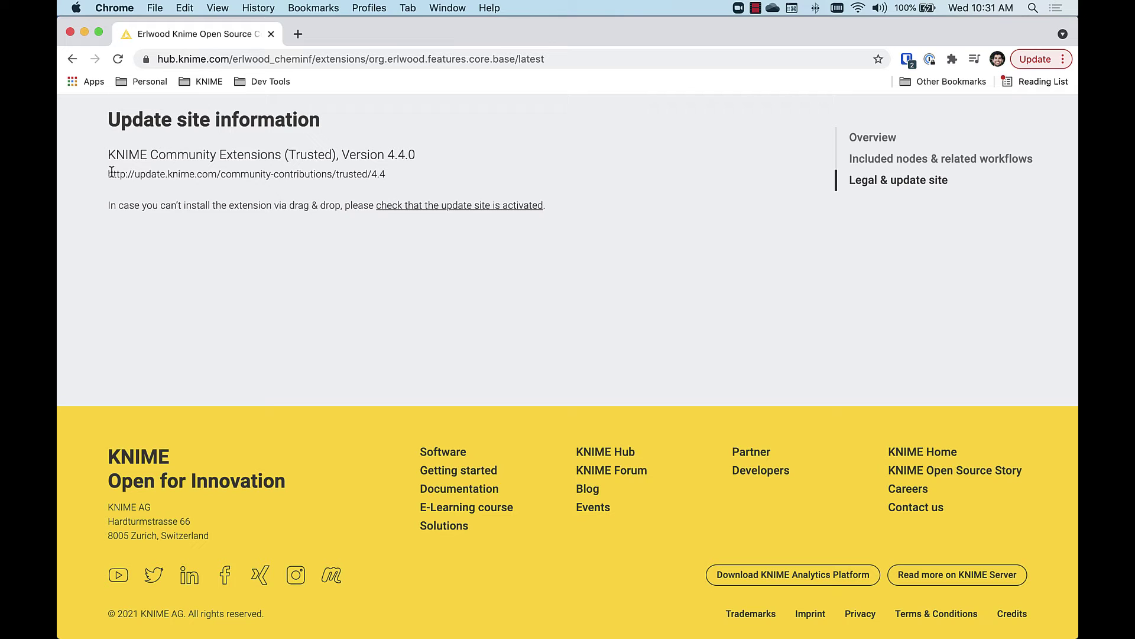
pyautogui.hscroll(-10, 201, 242)
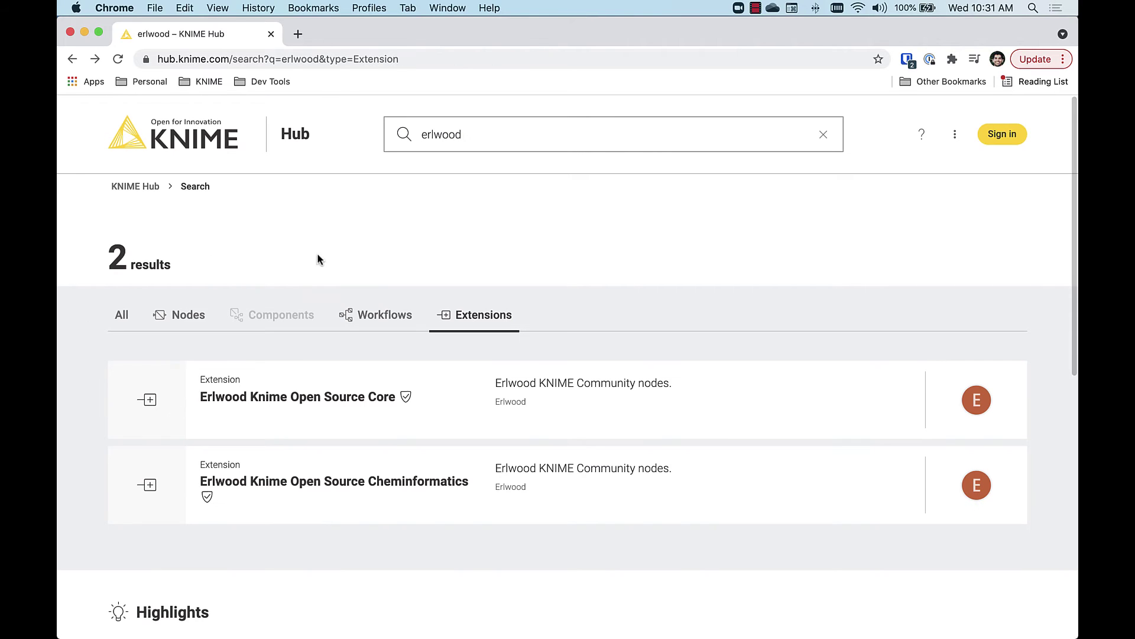
# - Select the full update site URL on the Erlwood Cheminformatics extension page, then go to Terminal
pyautogui.click(325, 478)
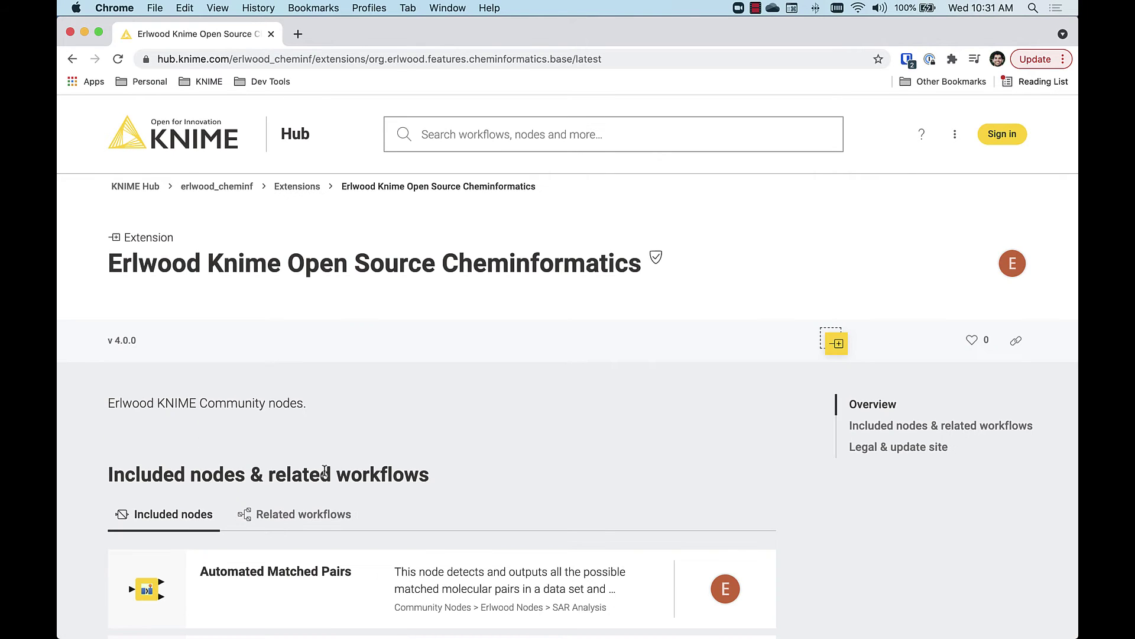
pyautogui.scroll(-15, 381, 386)
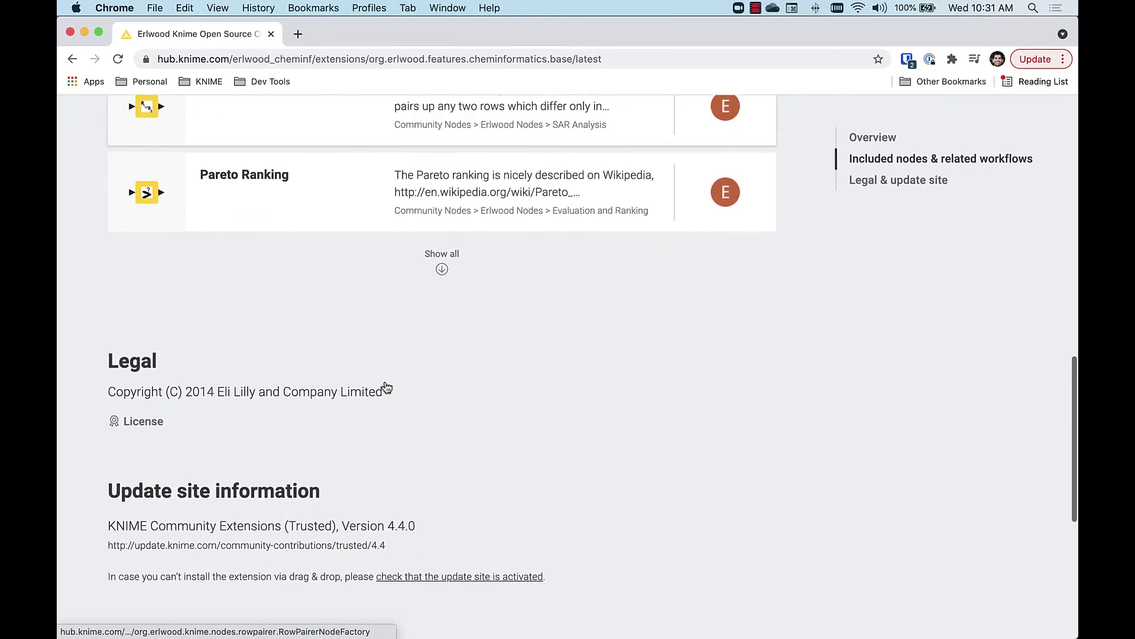
pyautogui.scroll(-3, 384, 385)
pyautogui.moveTo(397, 406); pyautogui.dragTo(122, 411)
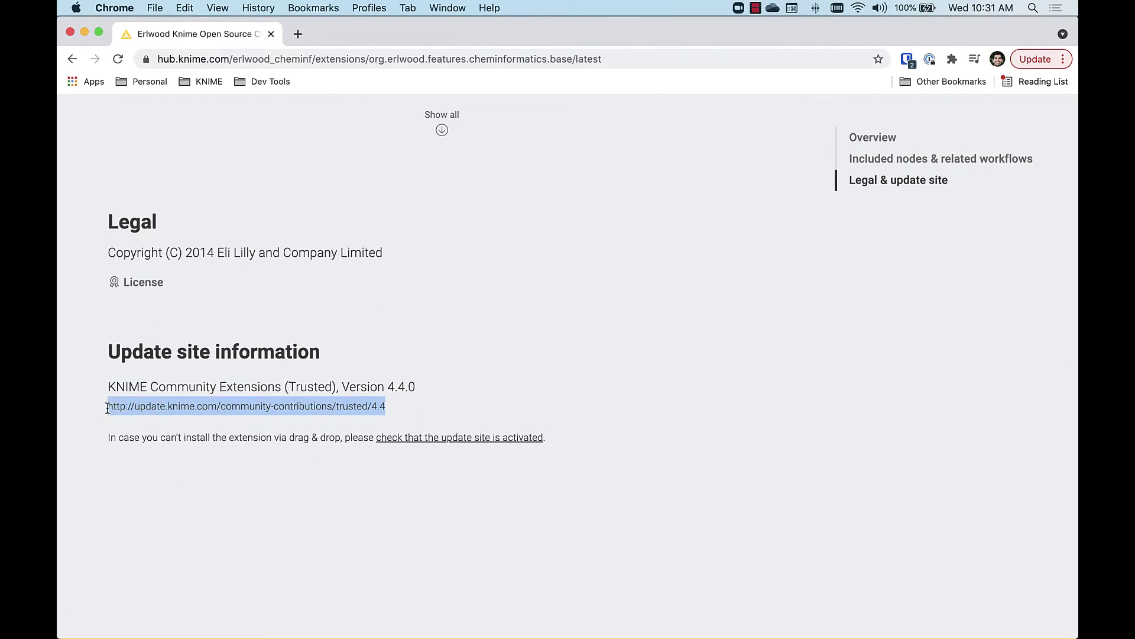
pyautogui.click(397, 408)
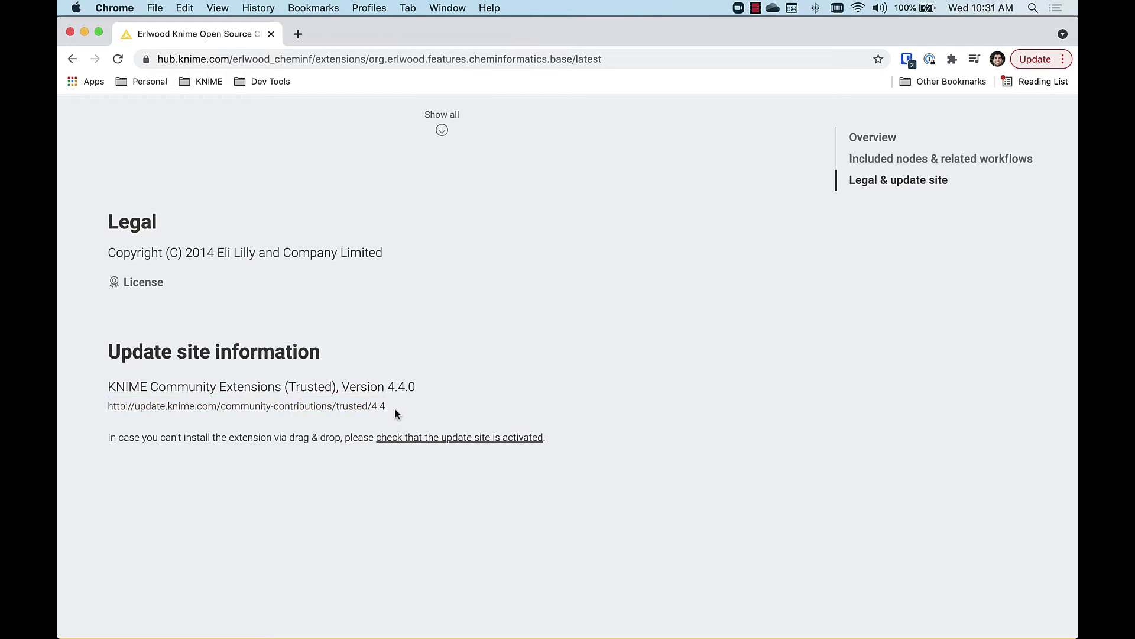
pyautogui.click(384, 412)
pyautogui.moveTo(385, 408); pyautogui.dragTo(122, 406)
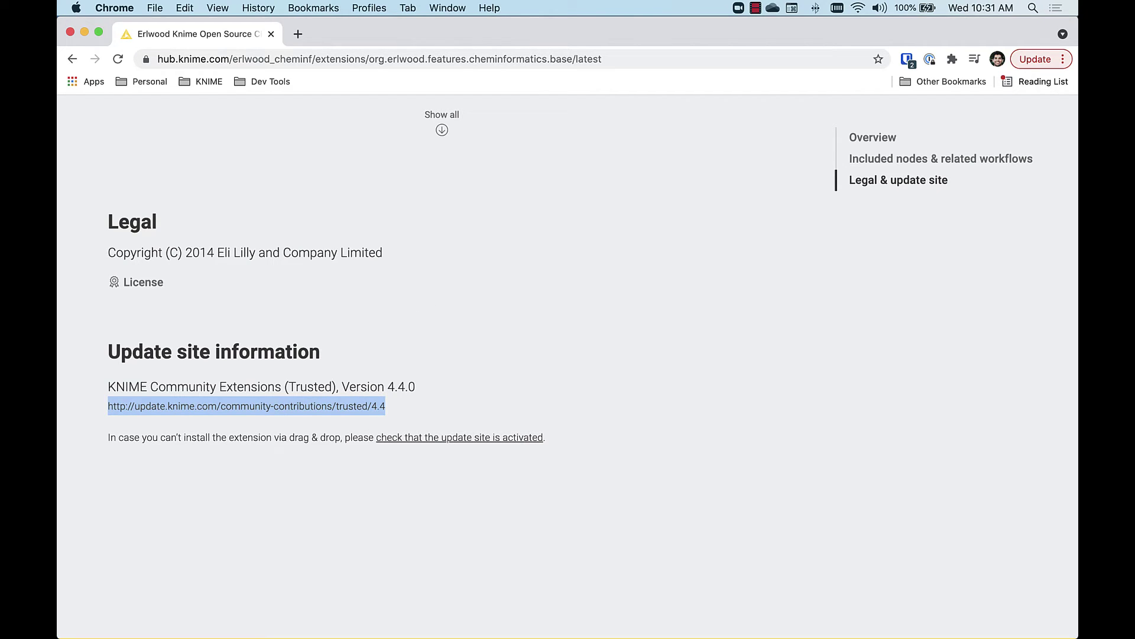
pyautogui.press('super+Tab')
# - Stop the knime-executor service with sudo systemctl stop
pyautogui.write('sudo syste')
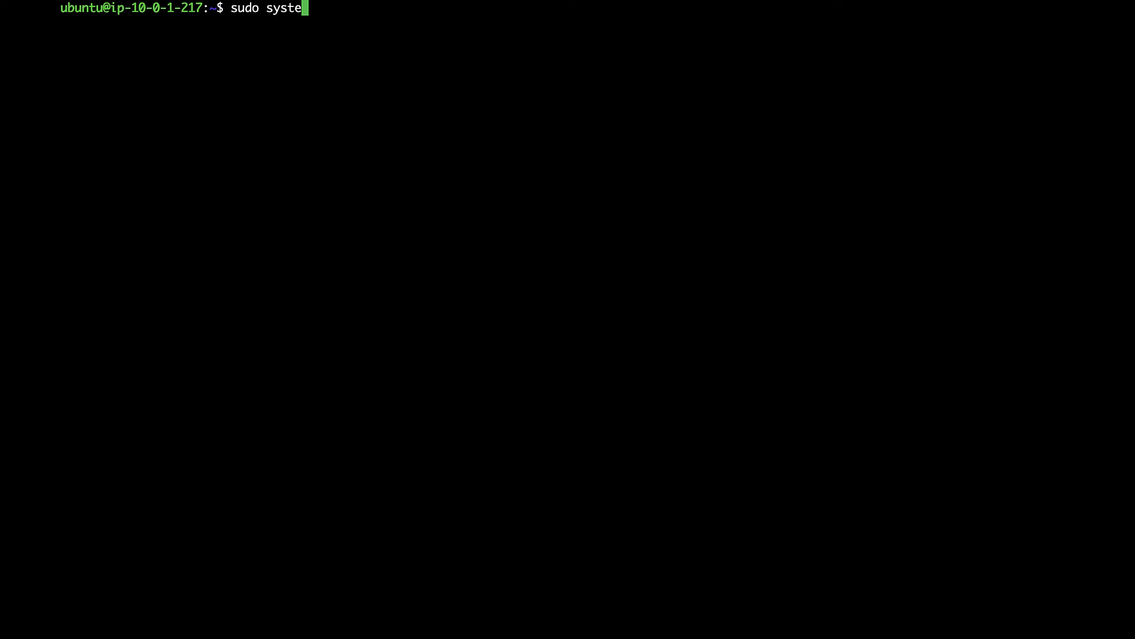
pyautogui.write('mctl stop-')
pyautogui.press('BackSpace')
pyautogui.write('knime-')
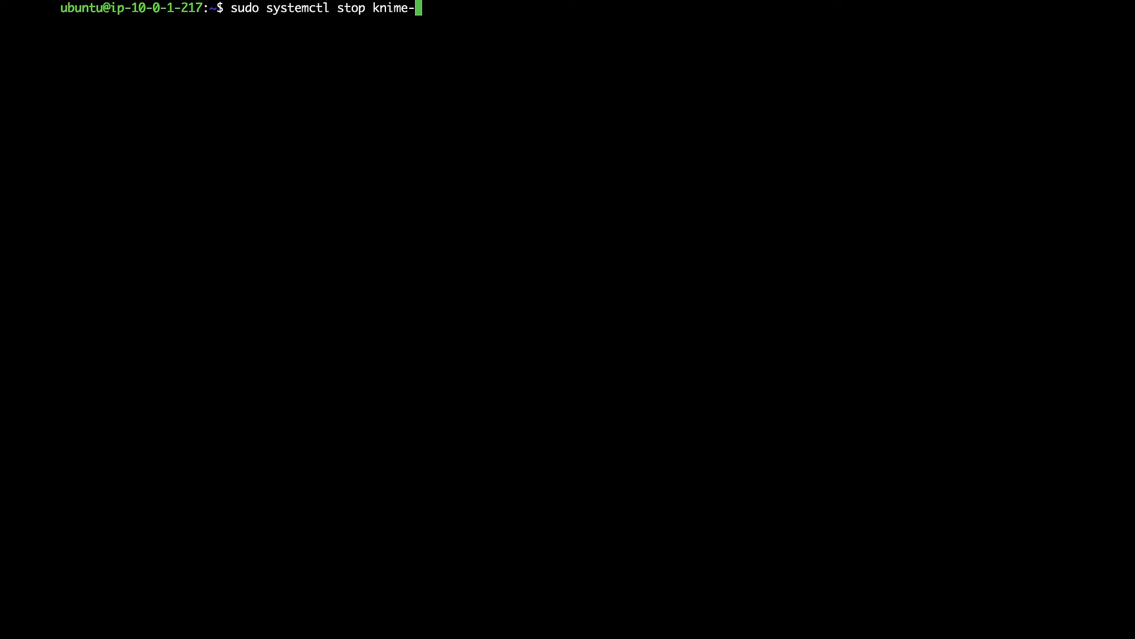
pyautogui.press('Tab')
pyautogui.press('Return')
# - Switch to the knime user and change into /opt/knime/knime-full_4.4.0
pyautogui.write('sudo su -s /bin/bash - knime')
pyautogui.press('Return')
pyautogui.write('cd /opt/k')
pyautogui.press('Tab')
pyautogui.write('k')
pyautogui.press('Tab')
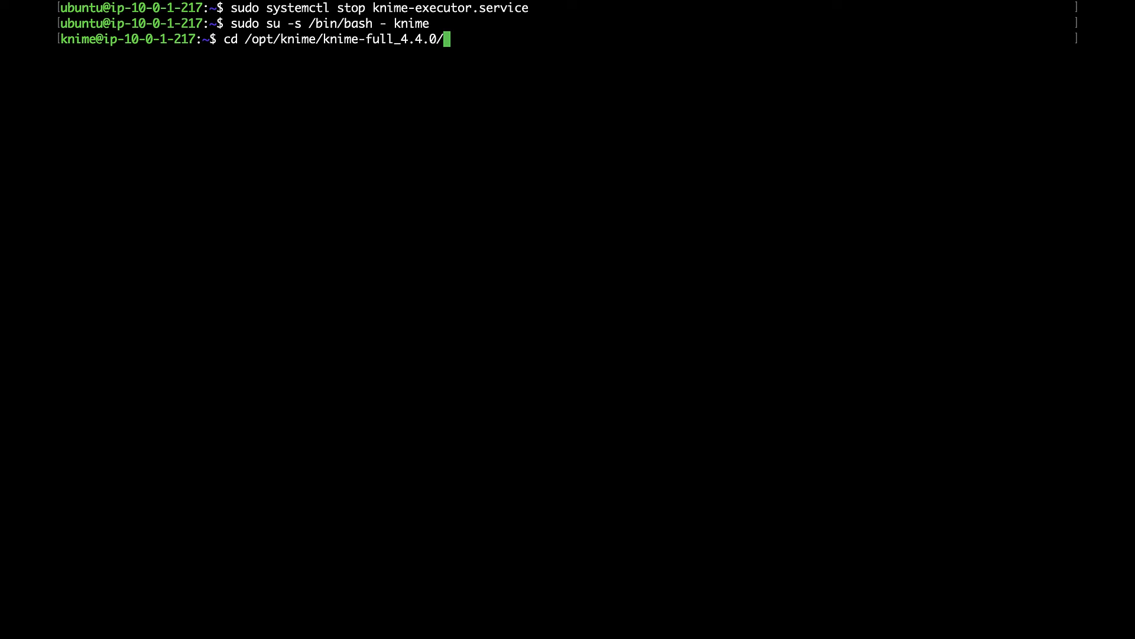
pyautogui.press('Return')
# - Open knime.ini in vim
pyautogui.write('vim knime.i')
pyautogui.press('Tab')
pyautogui.press('Return')
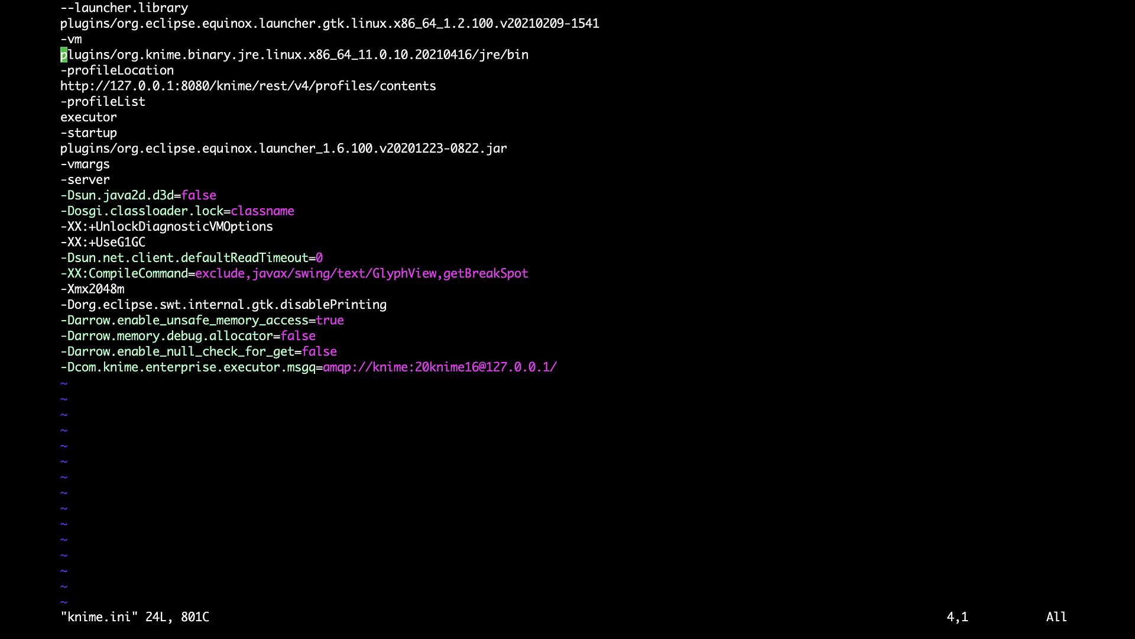
# - Prefix '#' to the -profileLocation, profile URL, -profileList and executor lines
pyautogui.press('j')
pyautogui.press('a')
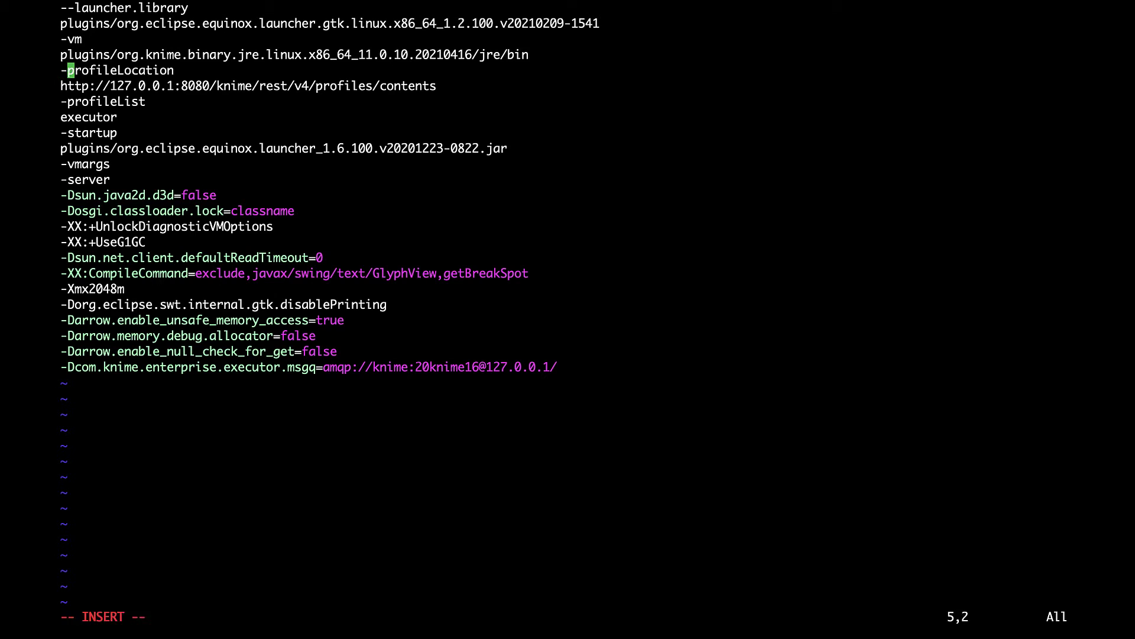
pyautogui.press('Left')
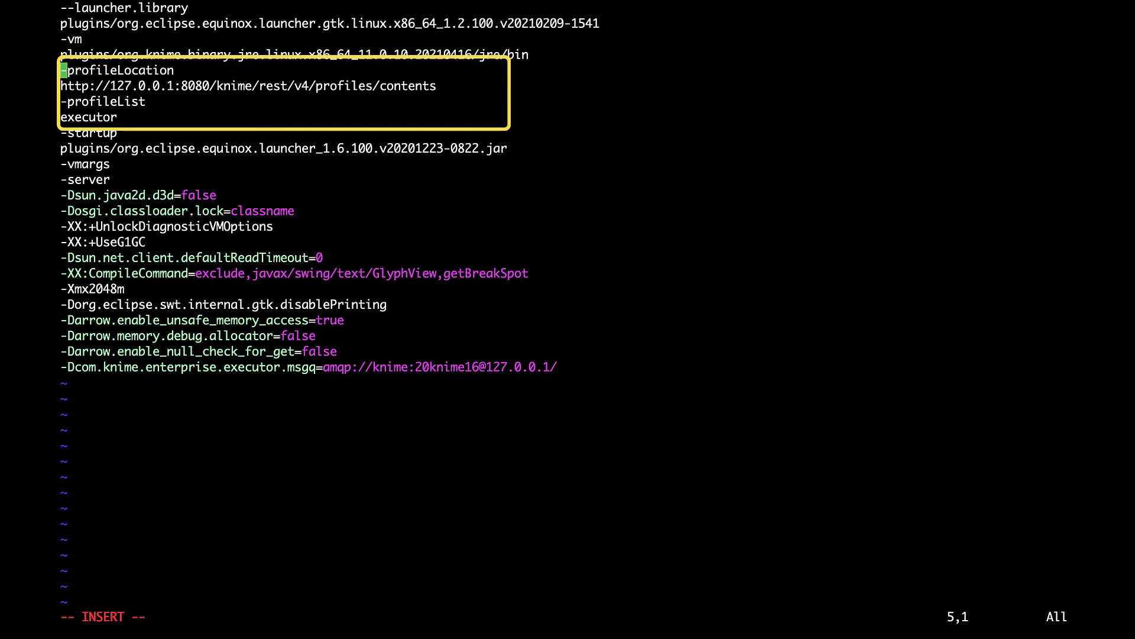
pyautogui.write('#')
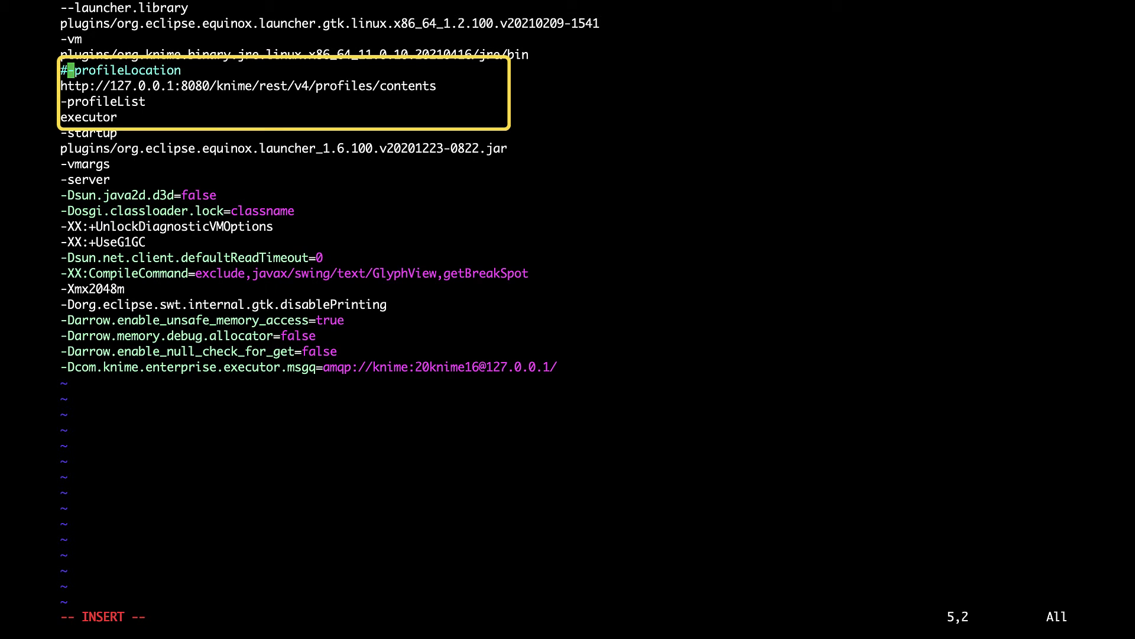
pyautogui.press('Down')
pyautogui.press('Left')
pyautogui.write('#')
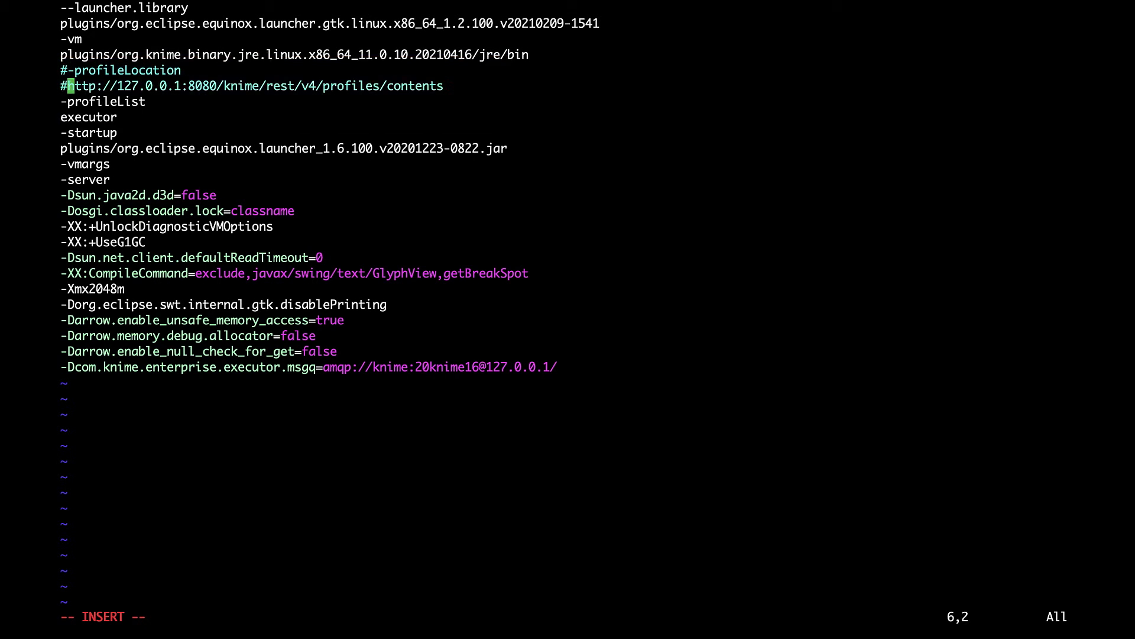
pyautogui.press('Down')
pyautogui.press('Left')
pyautogui.write('#')
pyautogui.press('Down')
pyautogui.press('Left')
pyautogui.write('#')
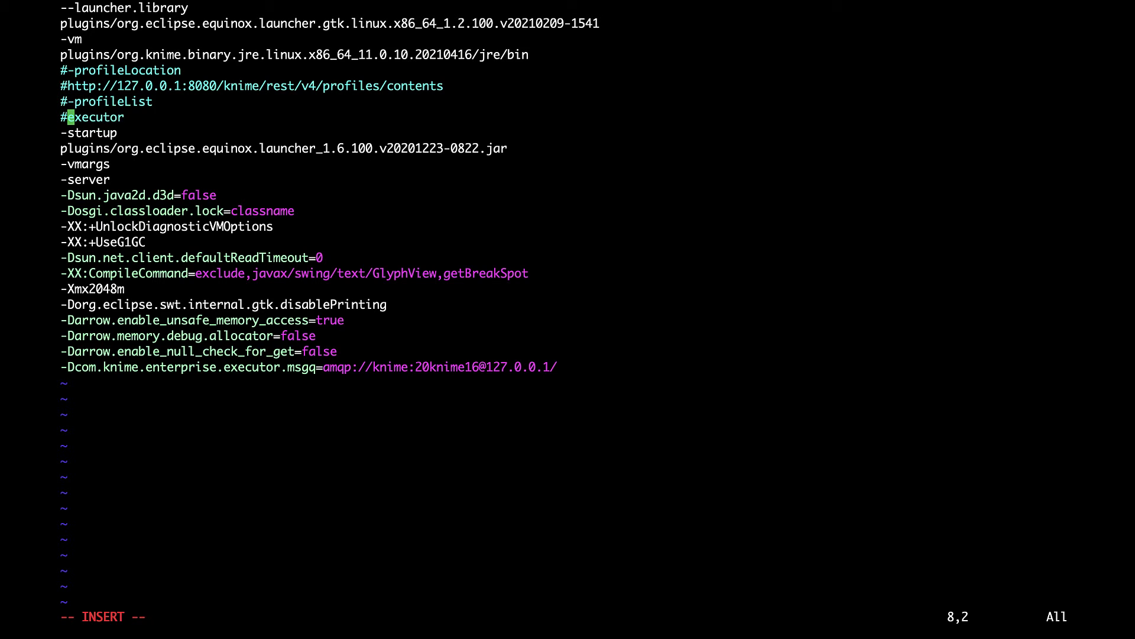
# - Save knime.ini and quit vim with :wq
pyautogui.hotkey('ctrl', 'c')
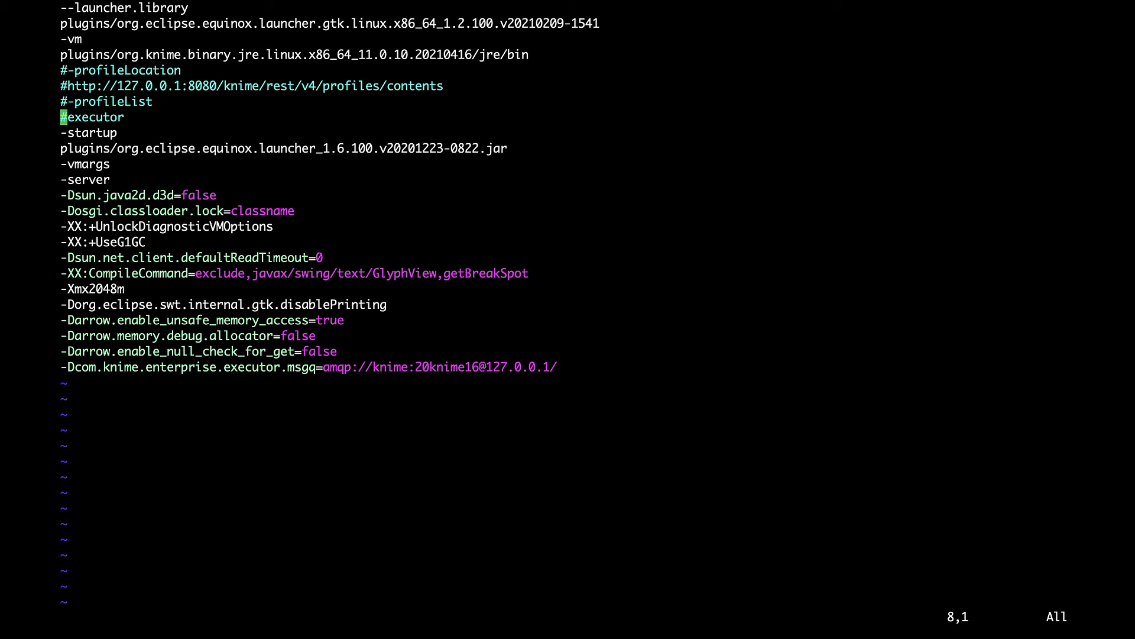
pyautogui.hotkey('shift', ';')
pyautogui.write('wq')
pyautogui.press('Return')
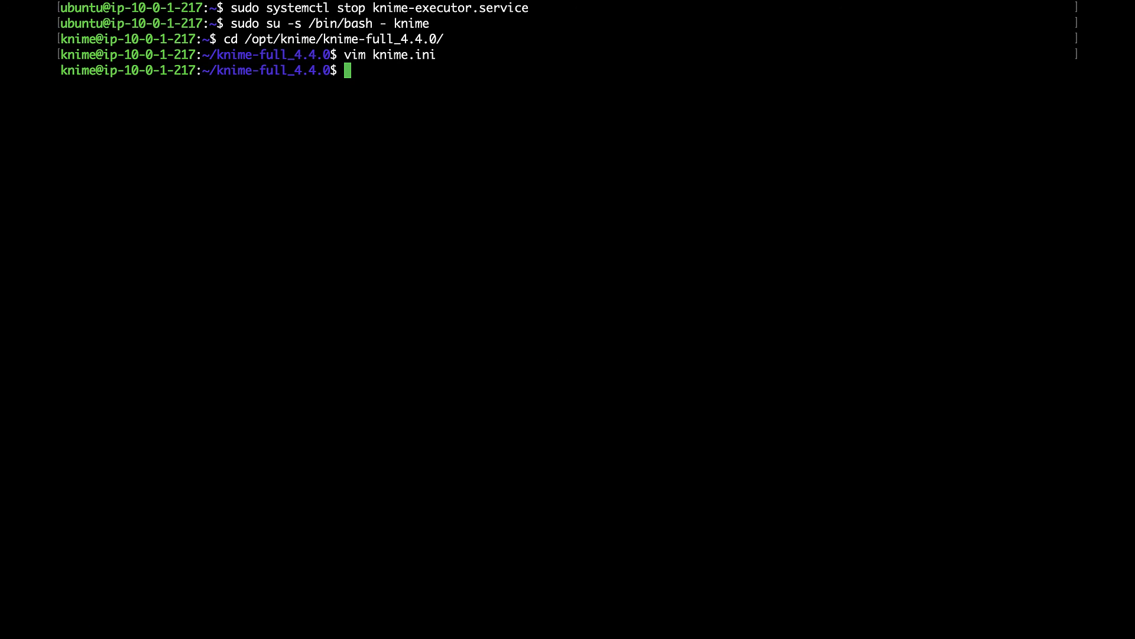
# - Run the pasted p2 director -lir command to list installed features and scroll through the output
pyautogui.press('super+v')
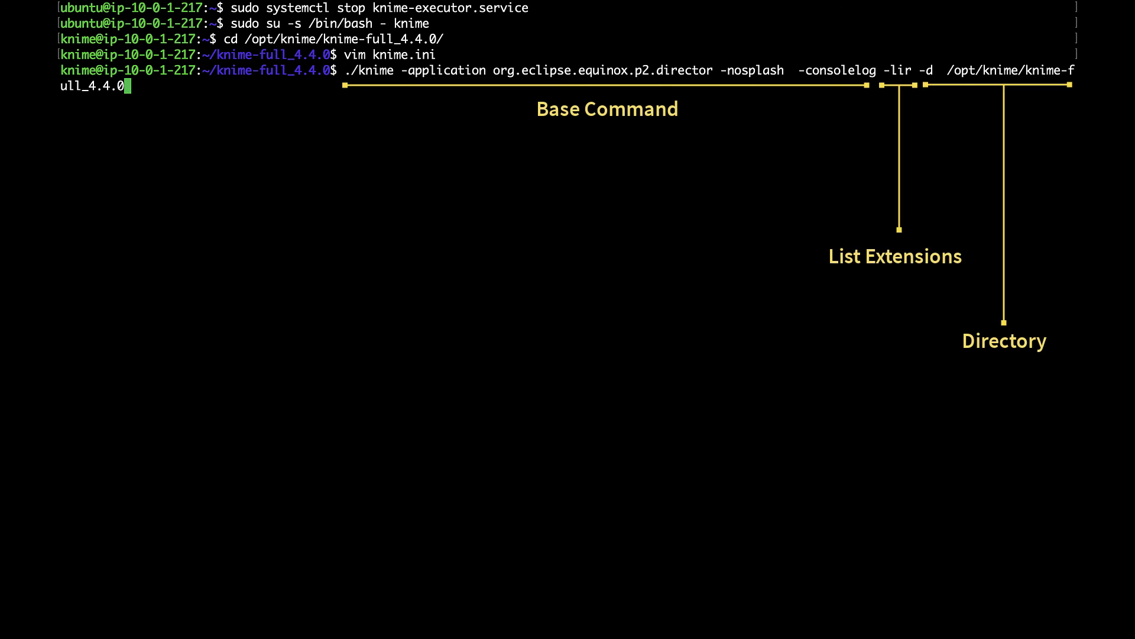
pyautogui.press('Return')
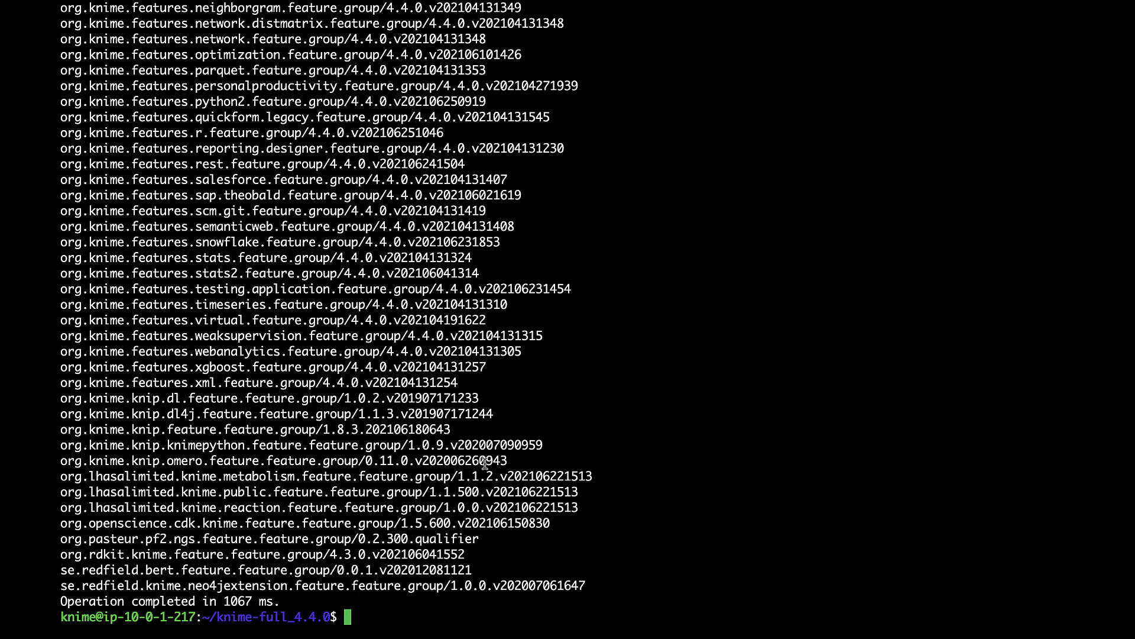
pyautogui.scroll(5, 479, 442)
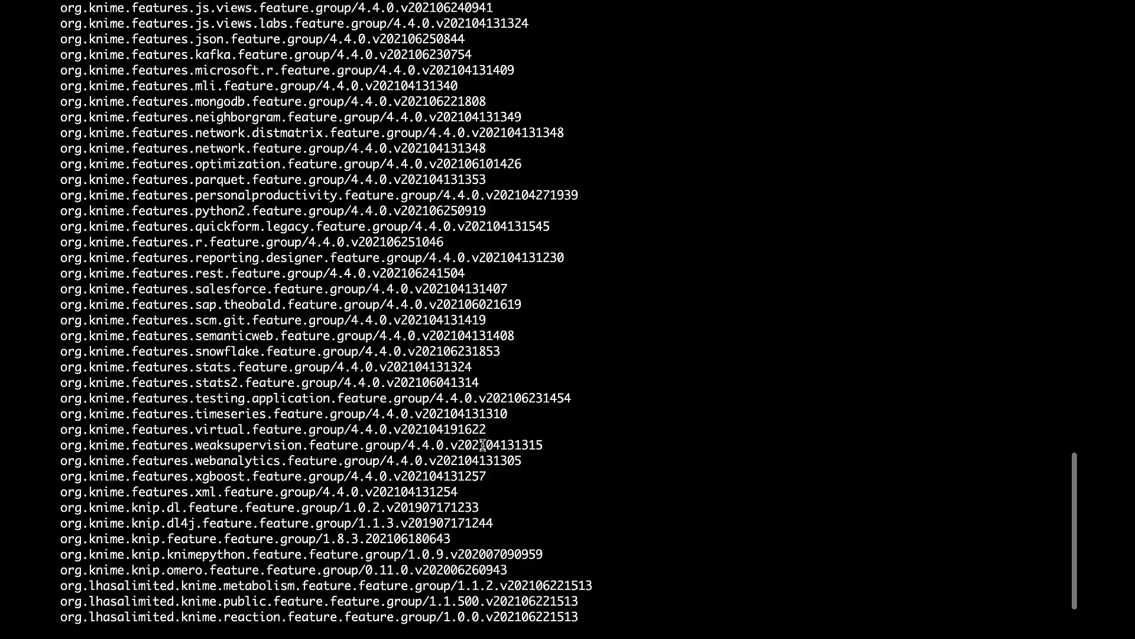
pyautogui.scroll(15, 483, 445)
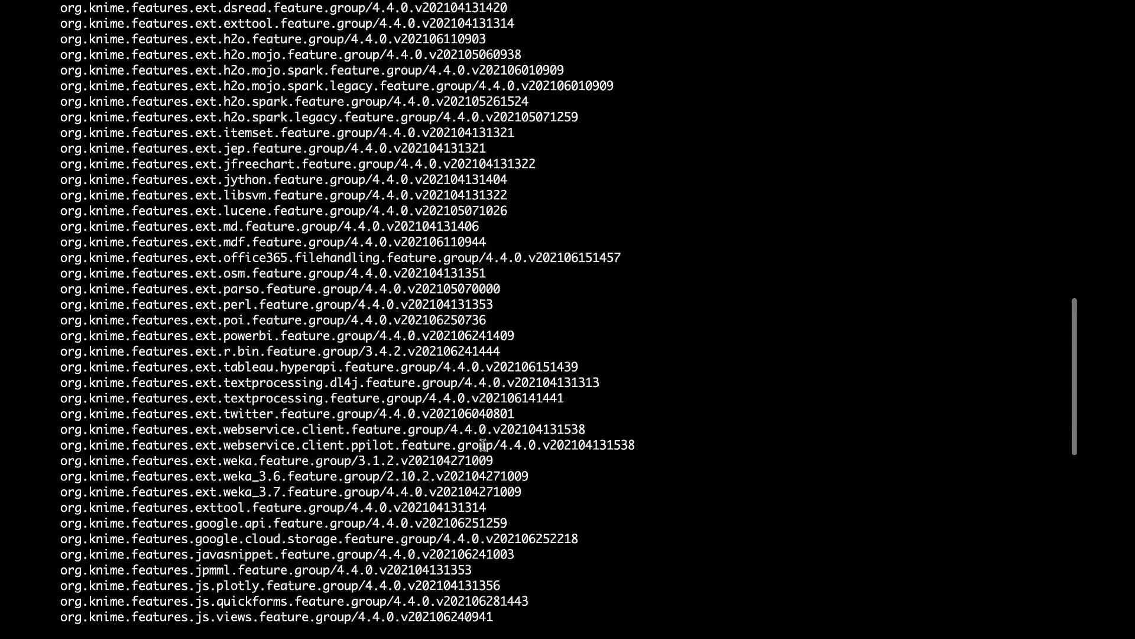
pyautogui.scroll(-16, 483, 445)
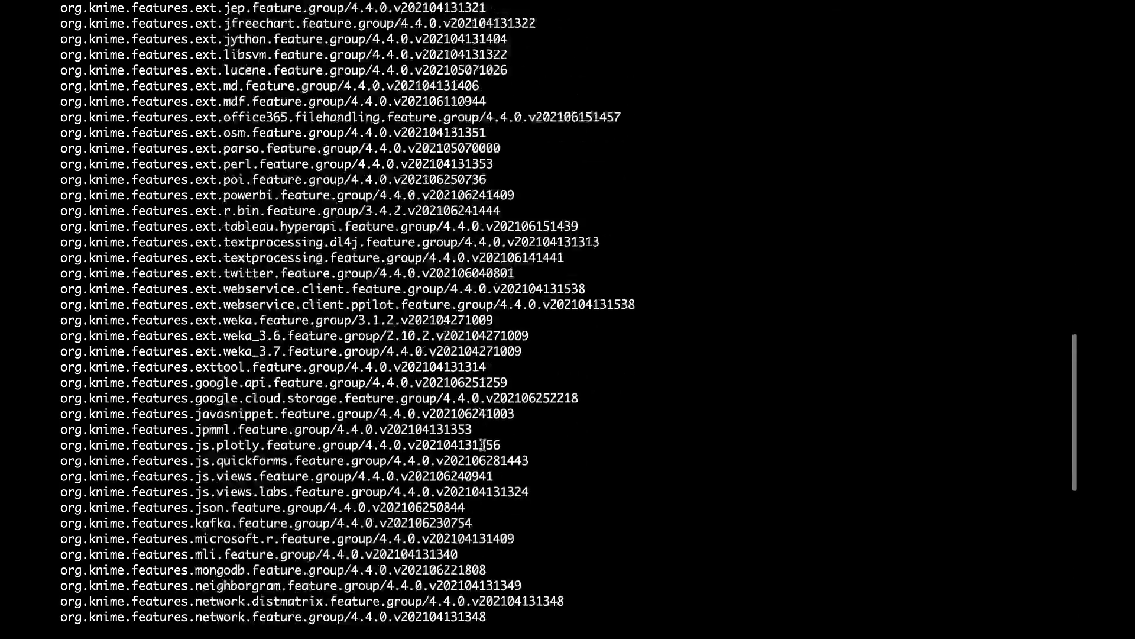
pyautogui.scroll(-3, 483, 445)
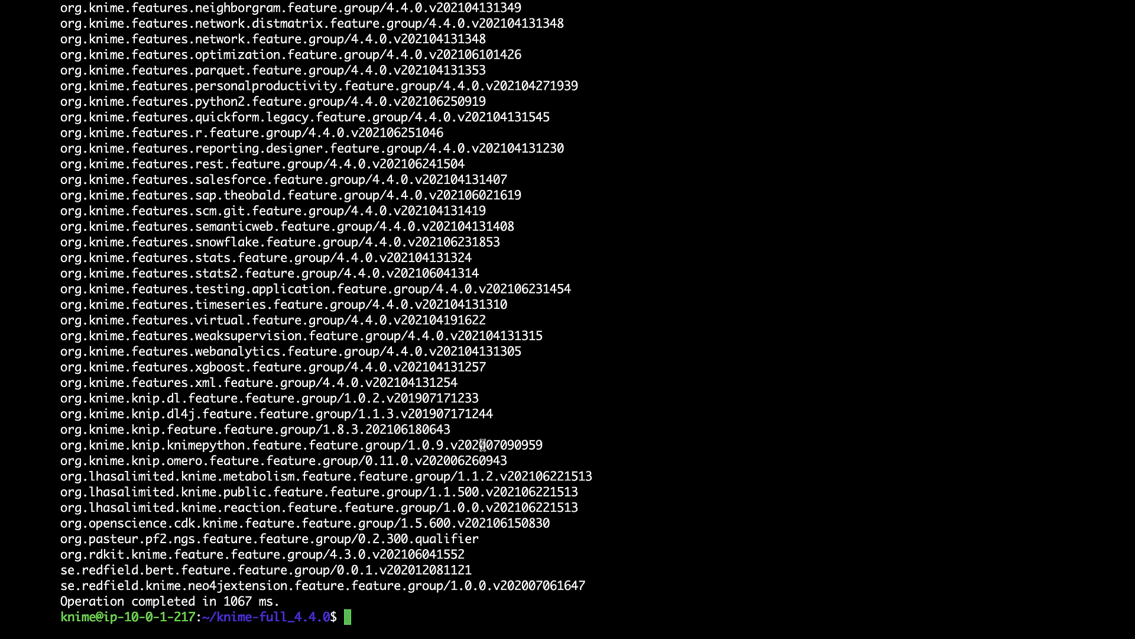
# - Filter the listing with '| grep erlwood', find no matches, and clear the screen
pyautogui.write('| ')
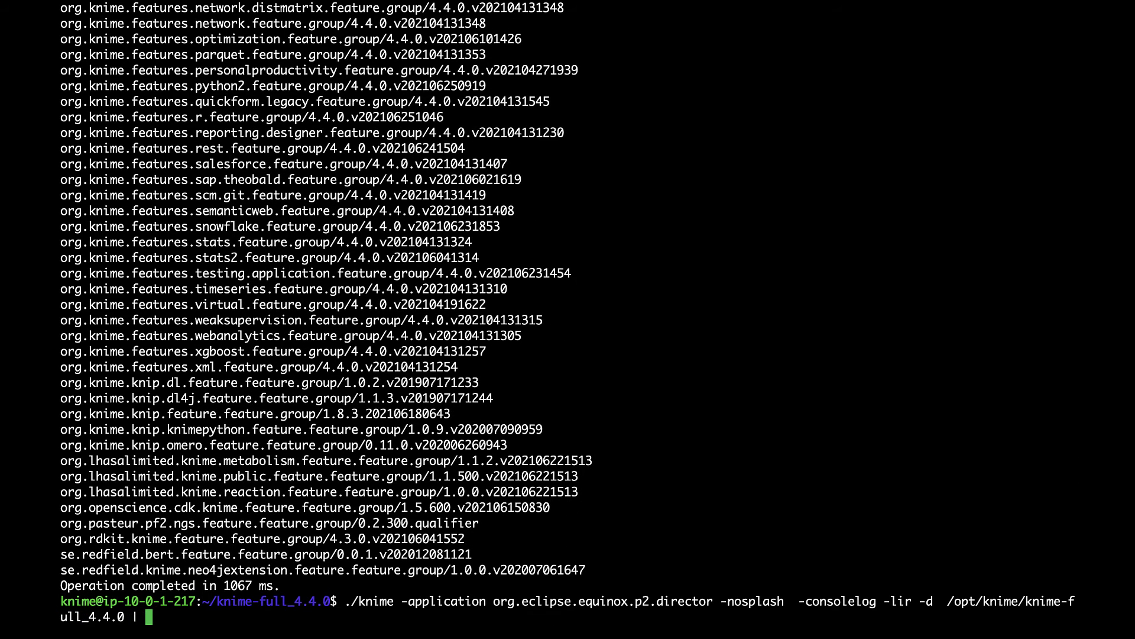
pyautogui.write('grep erlwood')
pyautogui.press('Return')
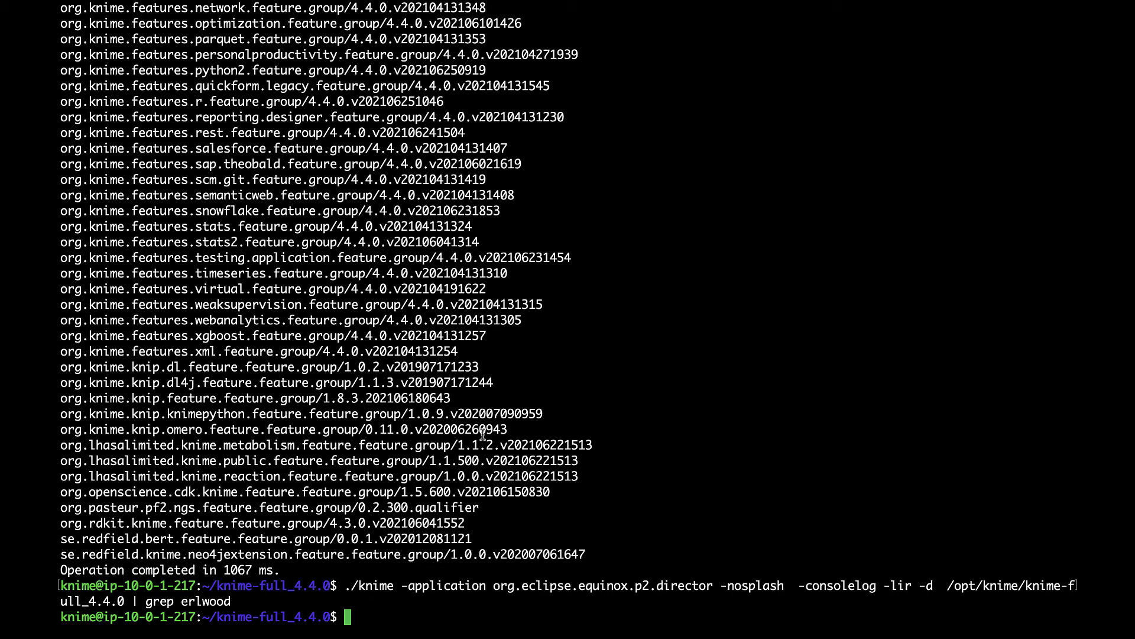
pyautogui.write('clear')
pyautogui.press('Return')
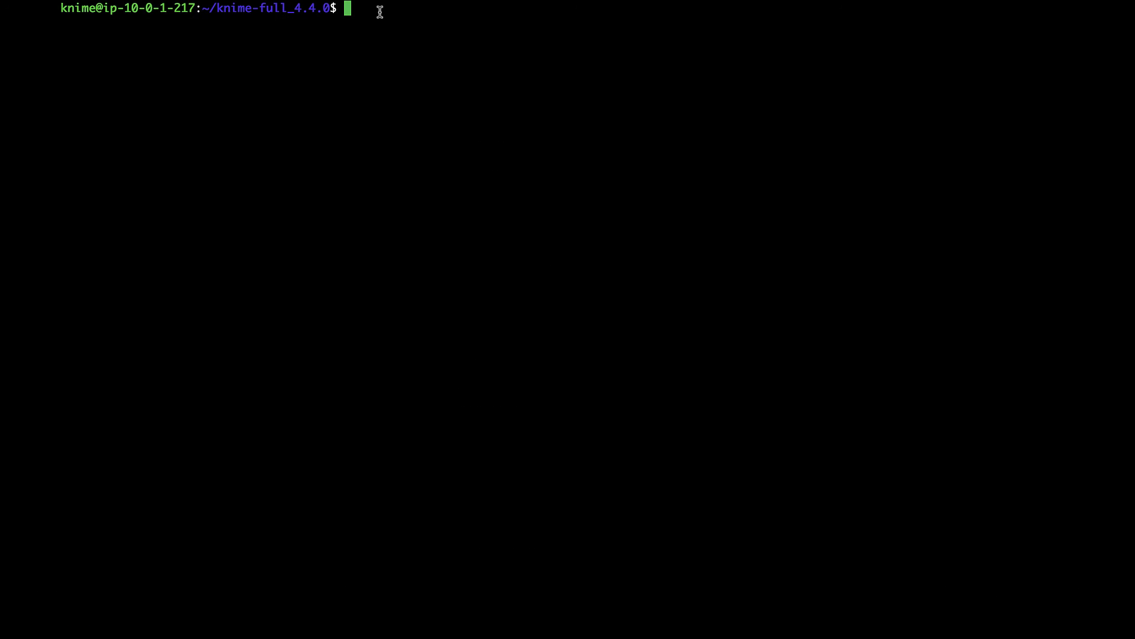
# - Install both Erlwood feature groups from trusted/4.4 into knime-full_4.4.0, then list them with grep erlwood
pyautogui.press('super+v')
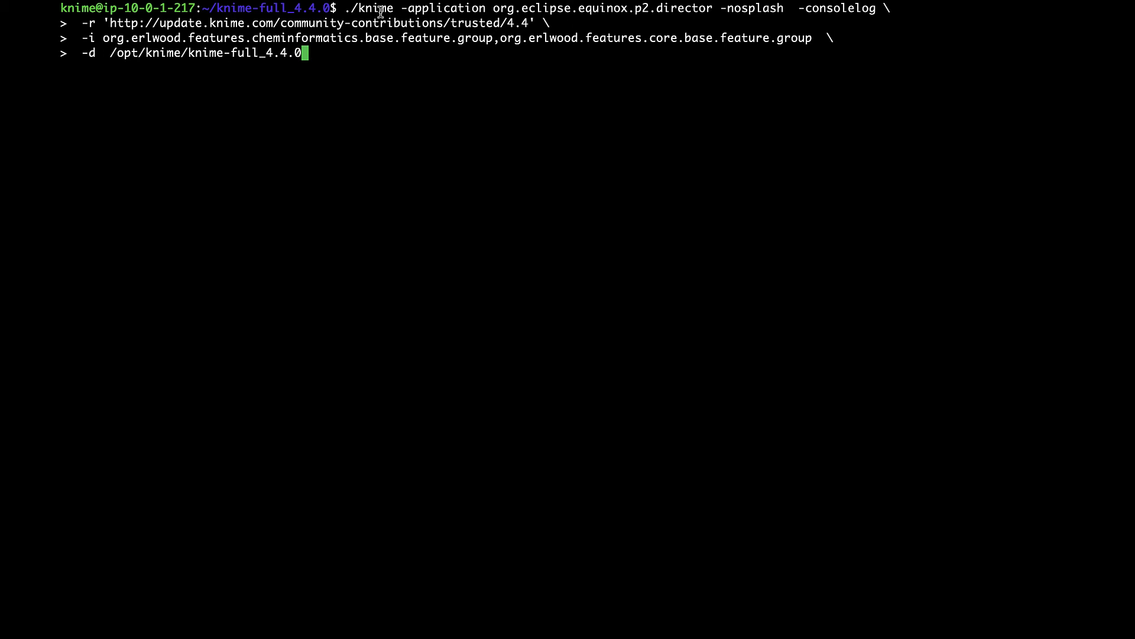
pyautogui.press('Return')
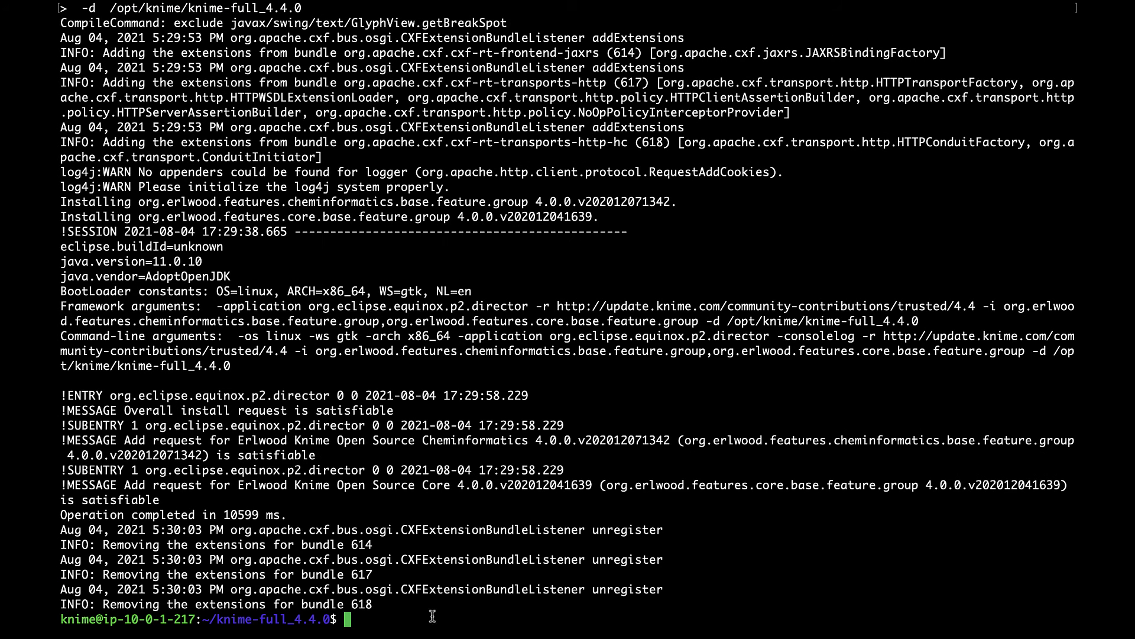
pyautogui.press('super+v')
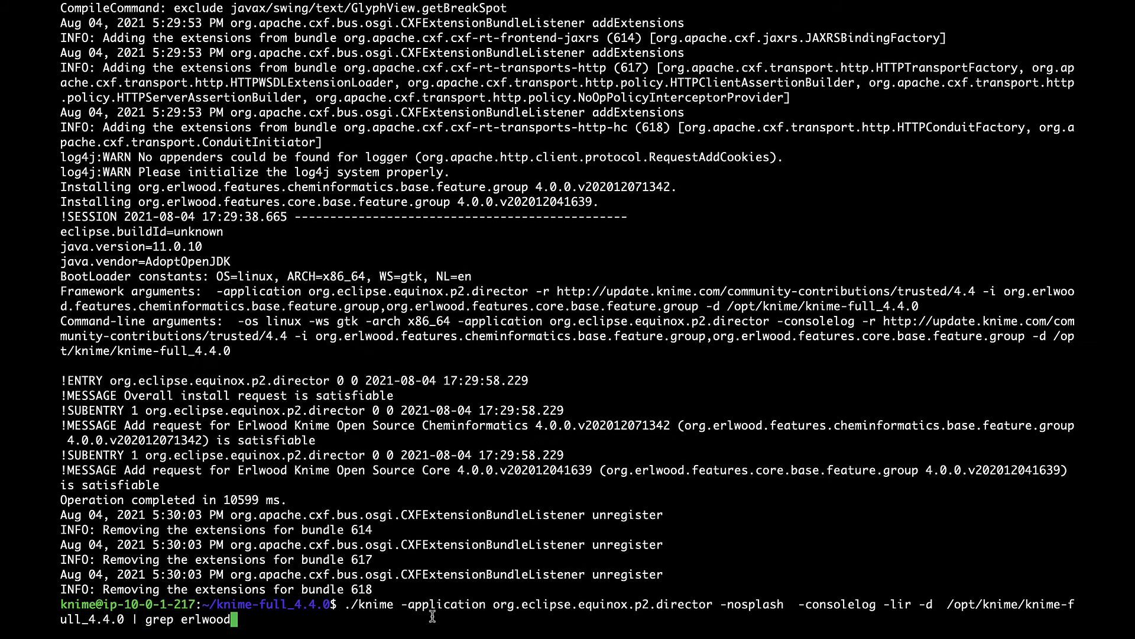
pyautogui.press('Return')
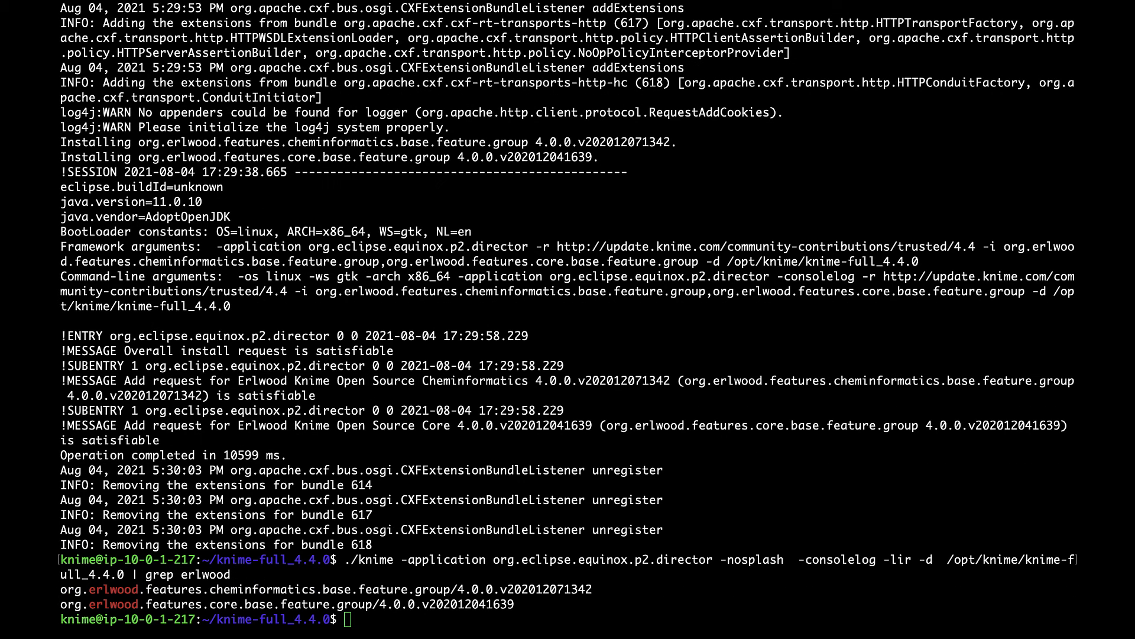
# - Clear the screen, recheck the erlwood listing, and uninstall both Erlwood feature groups with p2.director -u
pyautogui.write('clear')
pyautogui.press('Return')
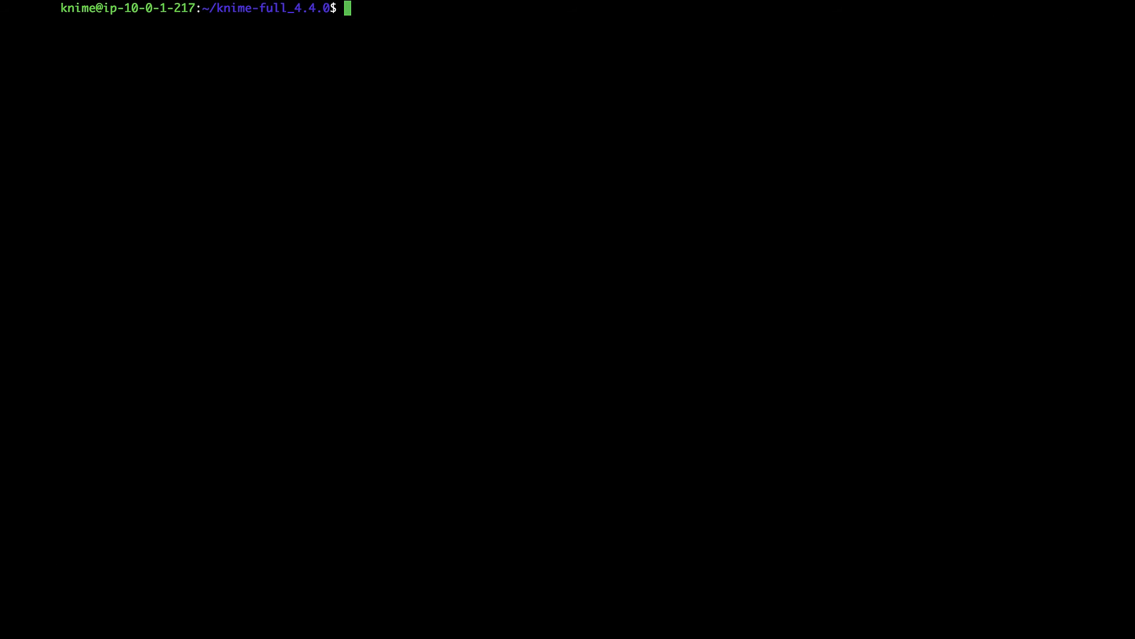
pyautogui.press('Up')
pyautogui.press('Up')
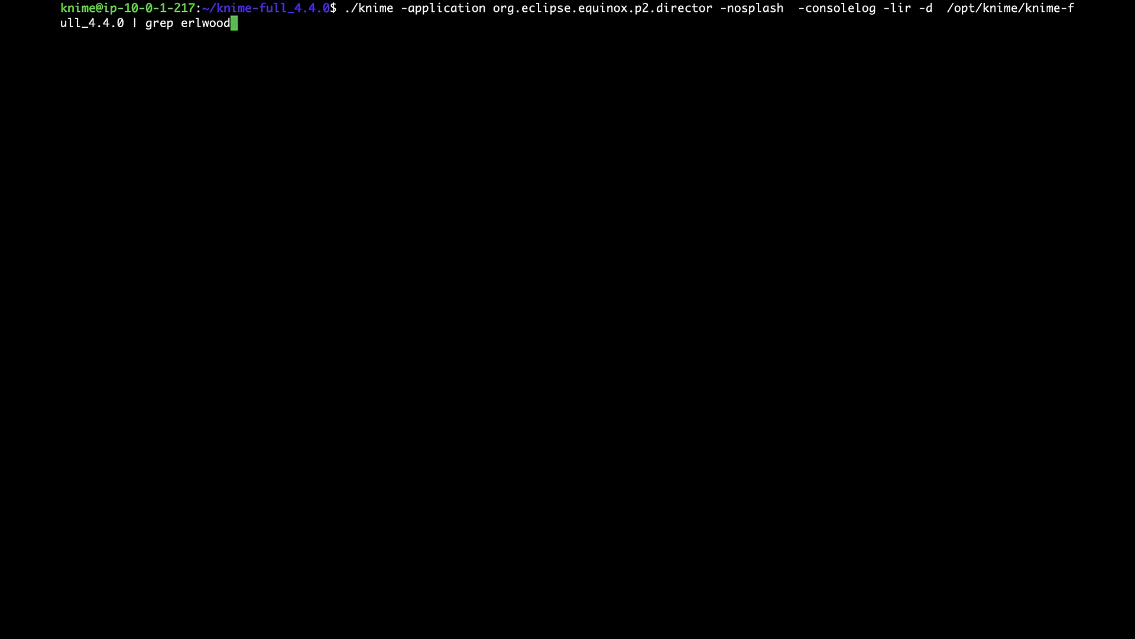
pyautogui.press('Return')
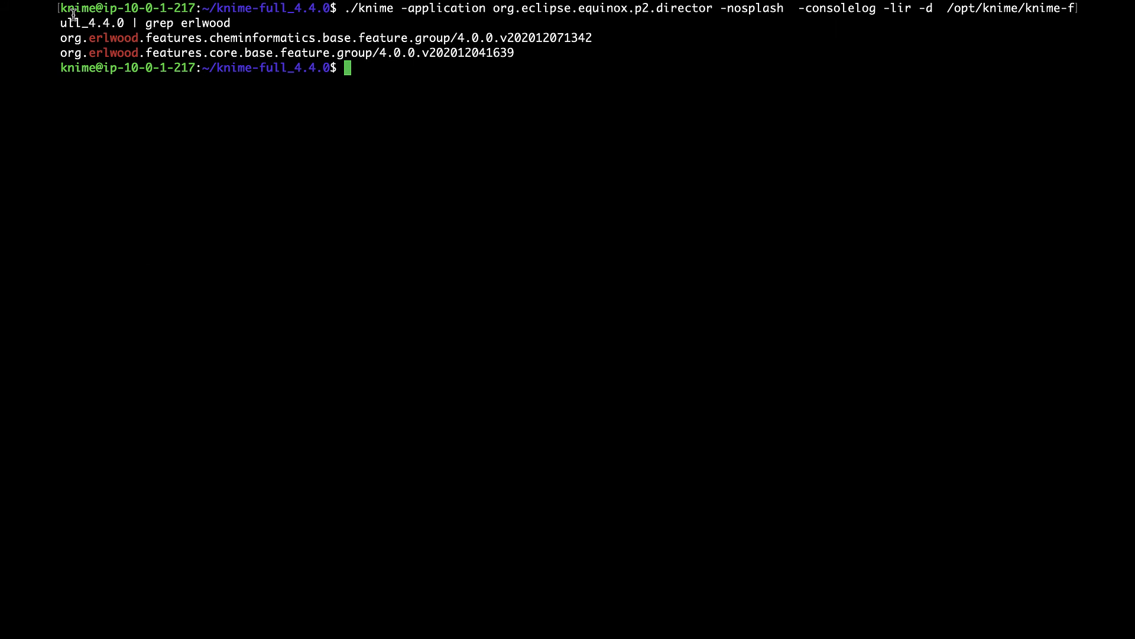
pyautogui.write('./knime -application org.eclipse.equinox.p2.director -nosplash  -consolelog  \\ -u org.erlwood.features.cheminformatics.base.feature.group,org.erlwood.features.core.base.feature.group  \\ -d  /opt/knime/knime-full_4.4.0')
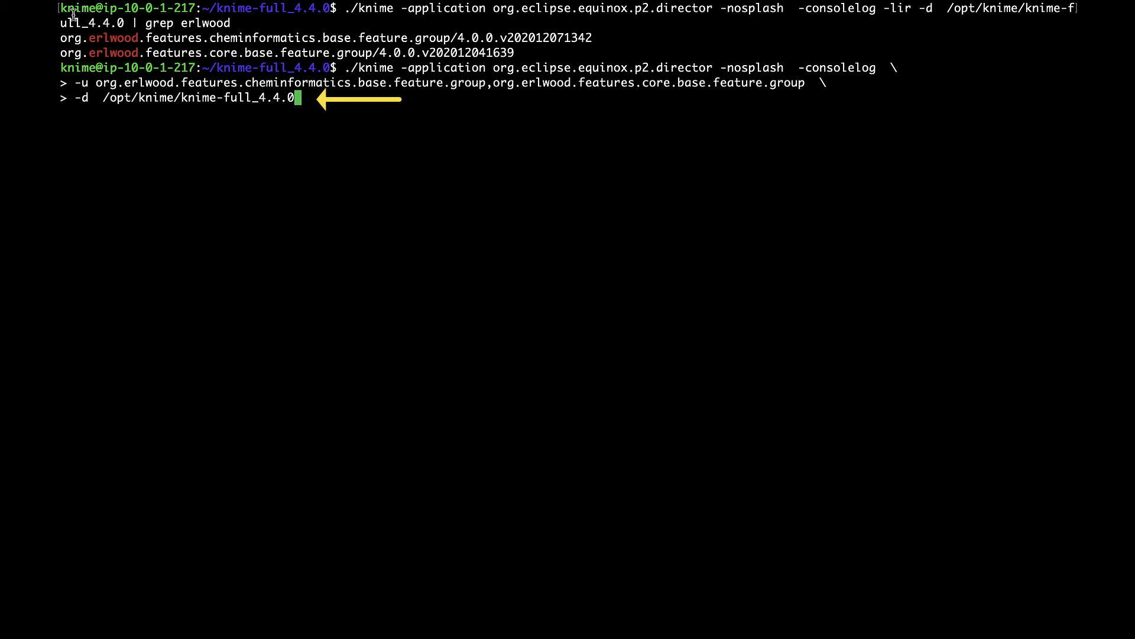
pyautogui.press('Return')
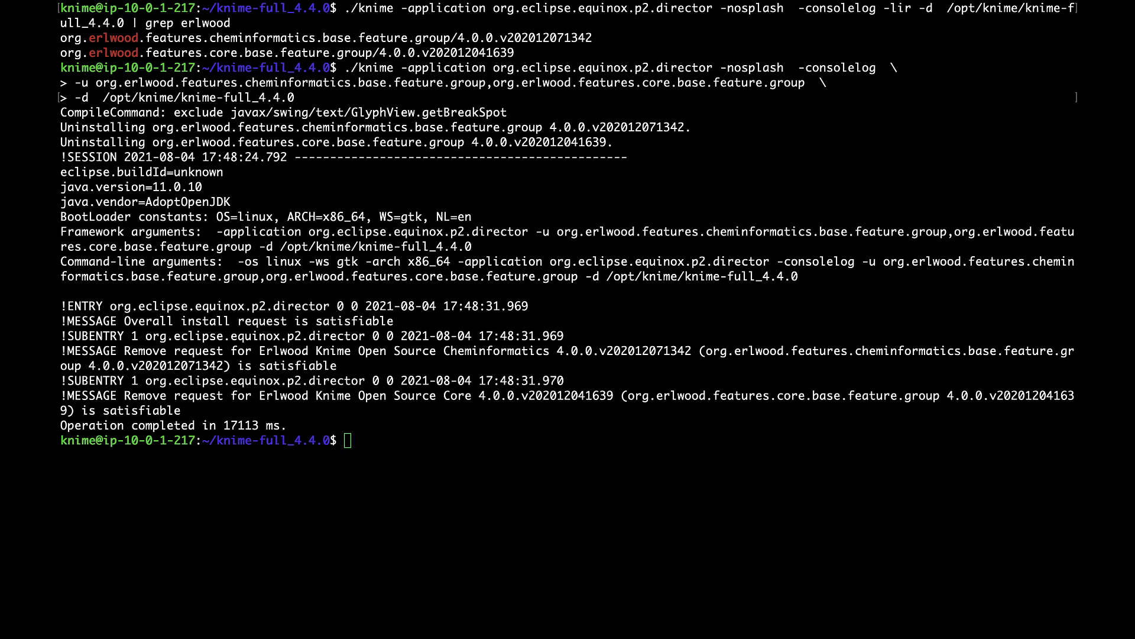
# - Confirm the Erlwood features are gone, rerun the -i install, and verify cheminformatics and core 4.0.0 are listed
pyautogui.hotkey('ctrl', 'l')
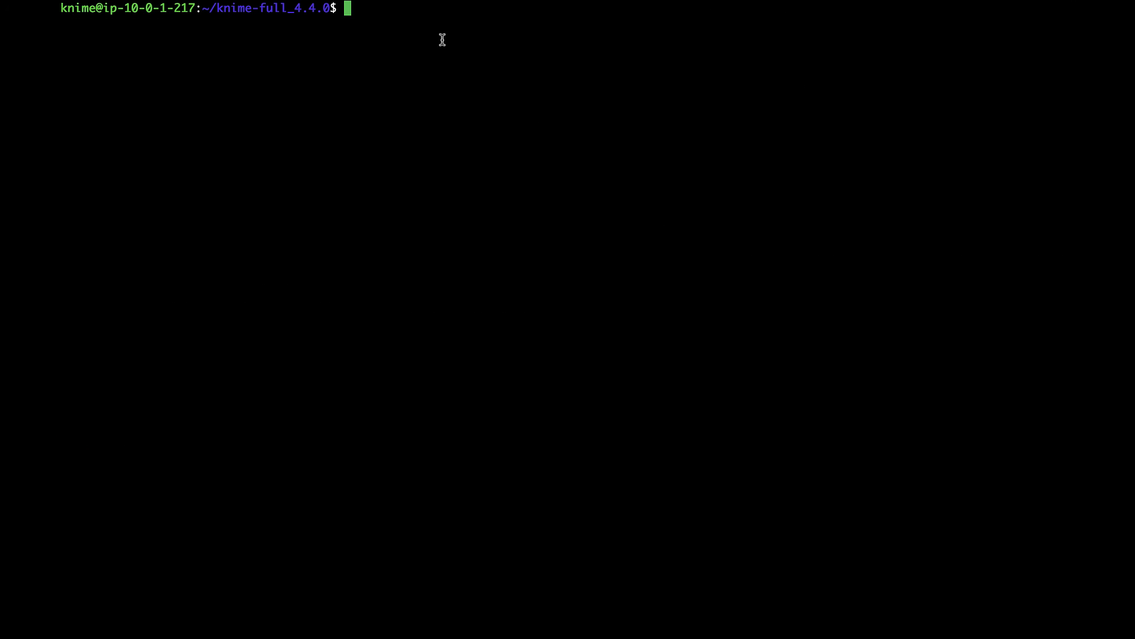
pyautogui.press('Up')
pyautogui.press('Up')
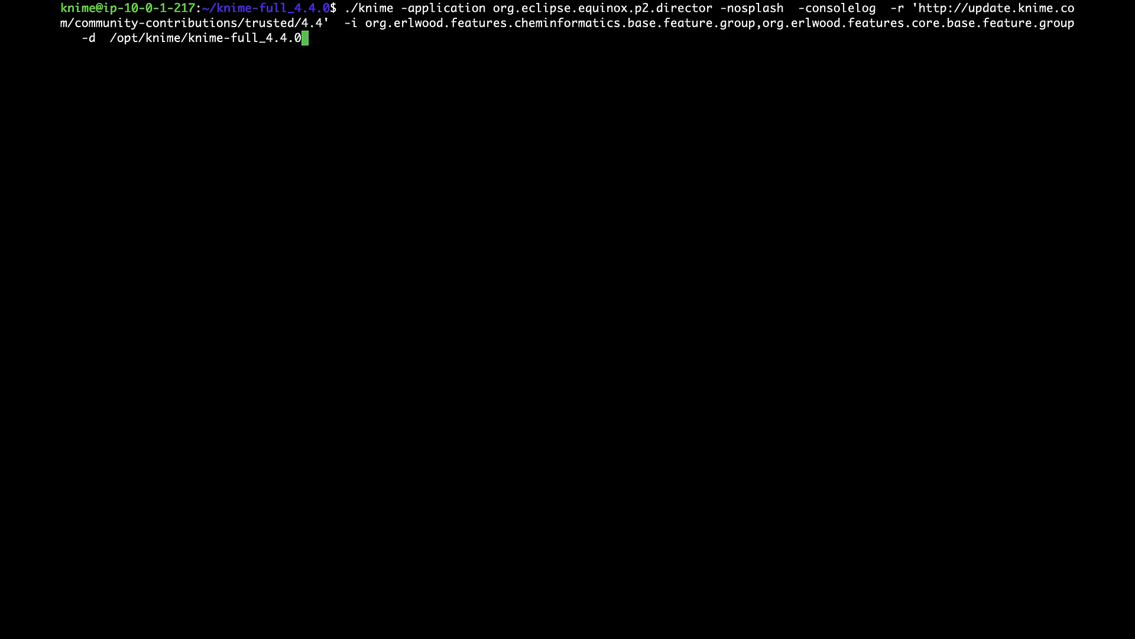
pyautogui.press('Up')
pyautogui.press('Up')
pyautogui.press('Up')
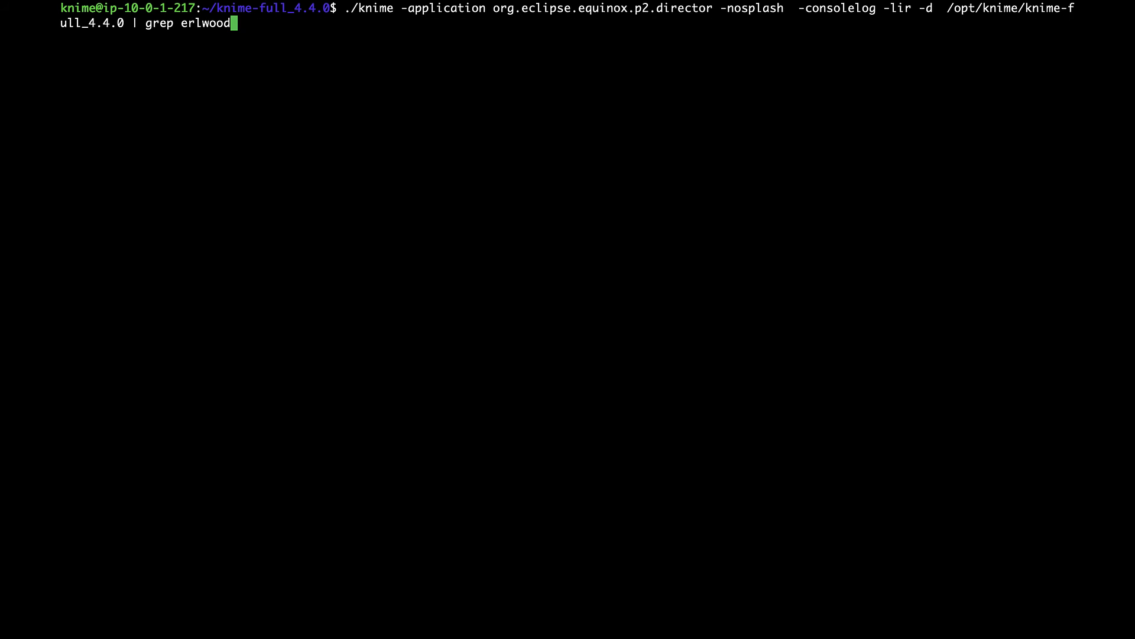
pyautogui.press('Return')
pyautogui.write("./knime -application org.eclipse.equinox.p2.director -nosplash  -consolelog \\  -r 'http://update.knime.com/community-contributions/trusted/4.4' \\  -i org.erlwood.features.cheminformatics.base.feature.group,org.erlwood.features.core.base.feature.group  \\  -d  /opt/knime/knime-full_4.4.0")
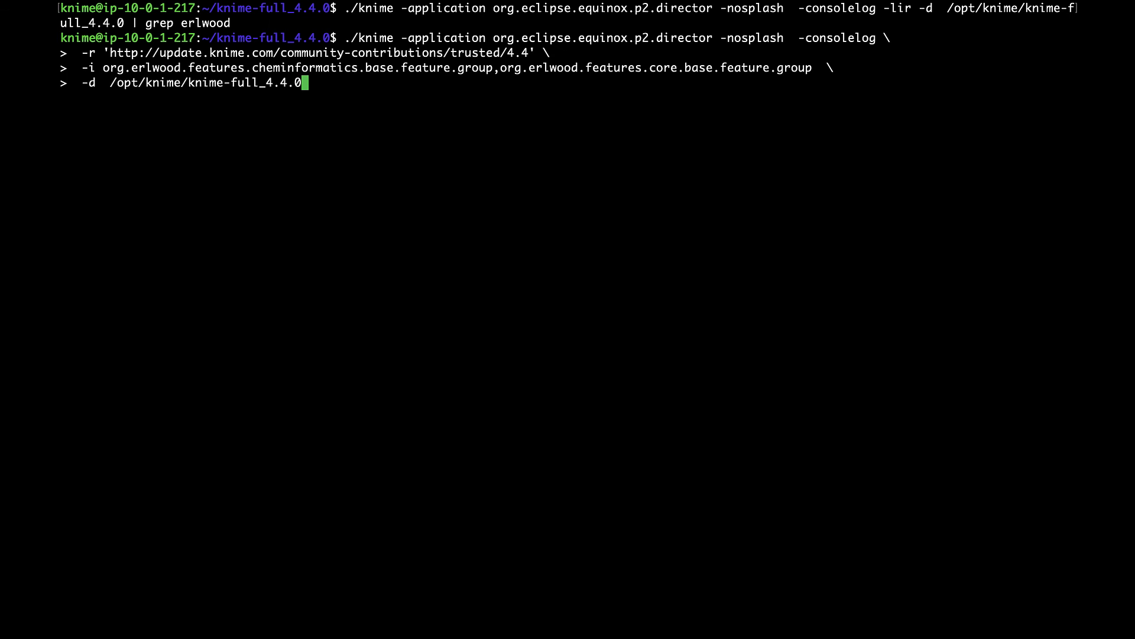
pyautogui.press('Return')
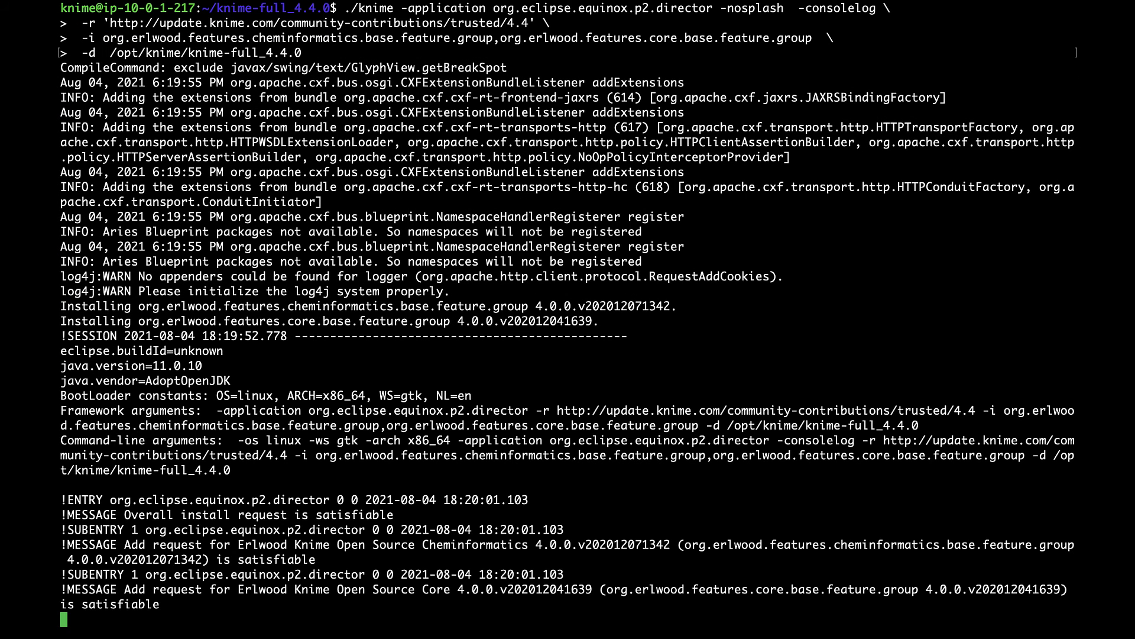
pyautogui.press('Up')
pyautogui.press('Up')
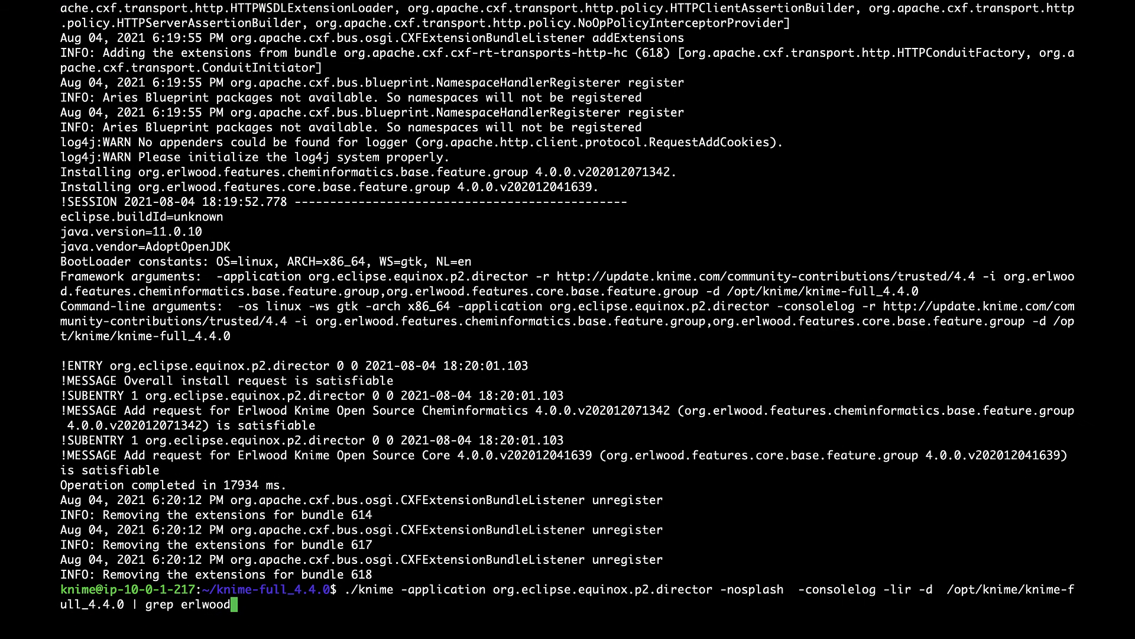
pyautogui.press('Return')
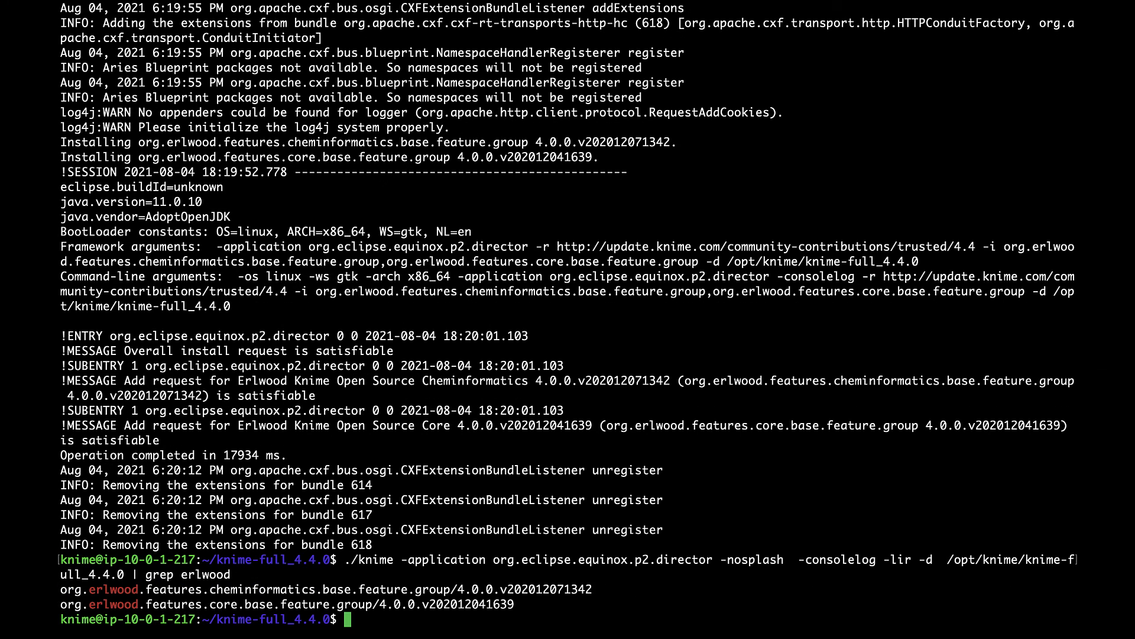
# - Clear the terminal and open knime.ini in vim
pyautogui.write('clear')
pyautogui.press('Return')
pyautogui.write('vim ')
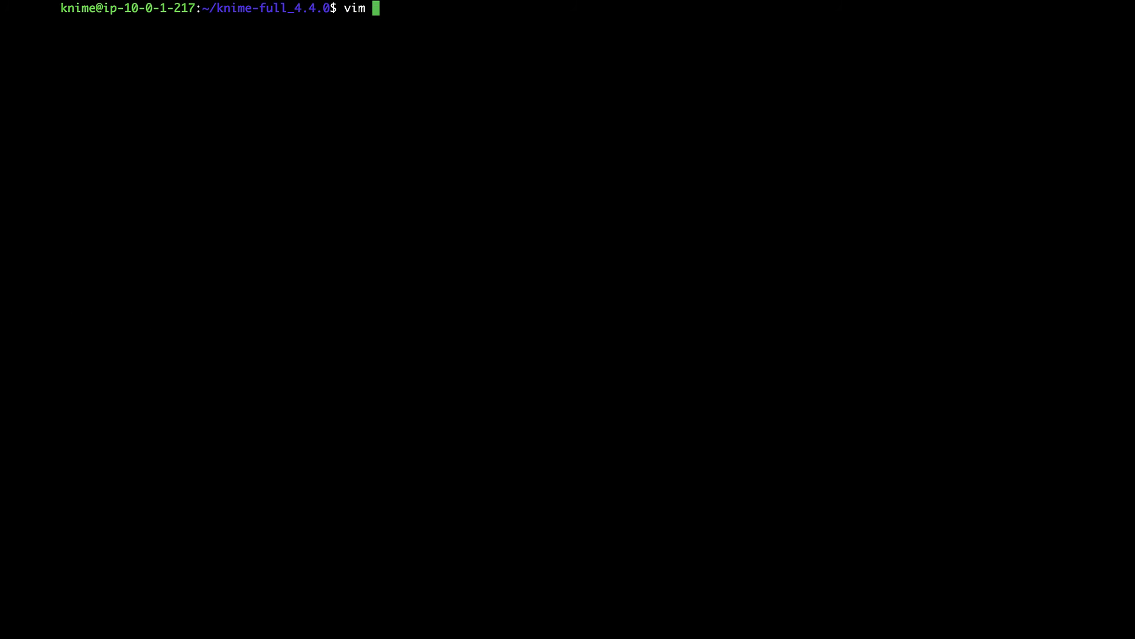
pyautogui.write('knime .')
pyautogui.press('BackSpace')
pyautogui.press('BackSpace')
pyautogui.write('.i')
pyautogui.press('Tab')
pyautogui.press('Return')
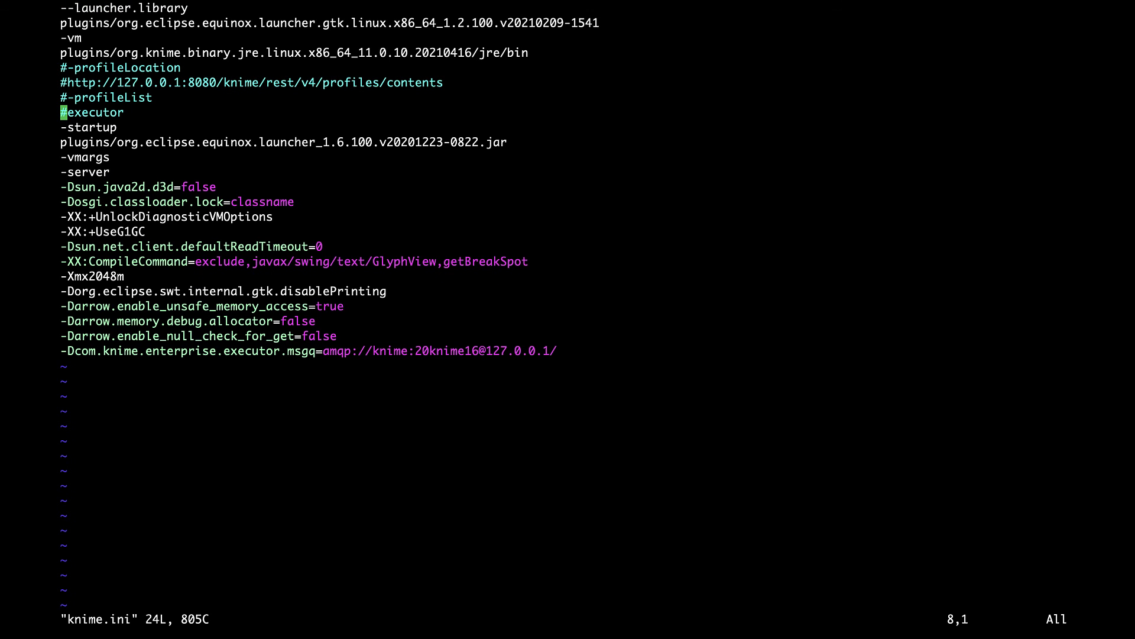
# - Uncomment the executor, -profileList, profile URL and -profileLocation lines, then save with :wq
pyautogui.press('x')
pyautogui.press('k')
pyautogui.press('d')
pyautogui.press('l')
pyautogui.press('k')
pyautogui.press('x')
pyautogui.press('k')
pyautogui.write('x')
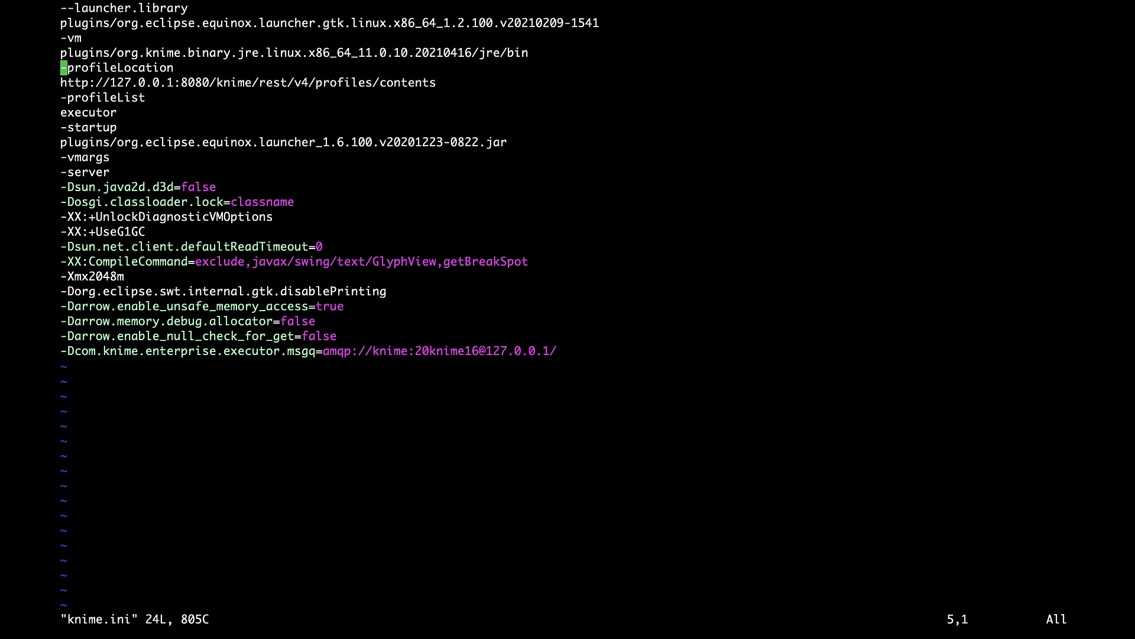
pyautogui.write(':wq')
pyautogui.press('Return')
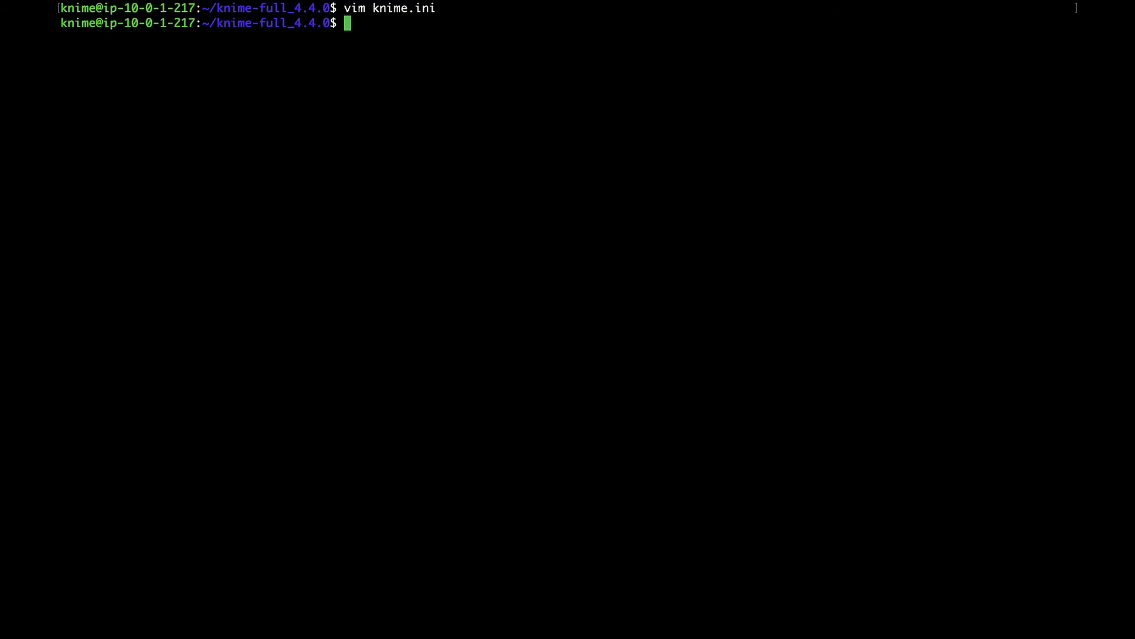
# - Exit the knime user session and run sudo systemctl start knime-executor.service
pyautogui.write('exit')
pyautogui.press('Return')
pyautogui.write('sudo sys')
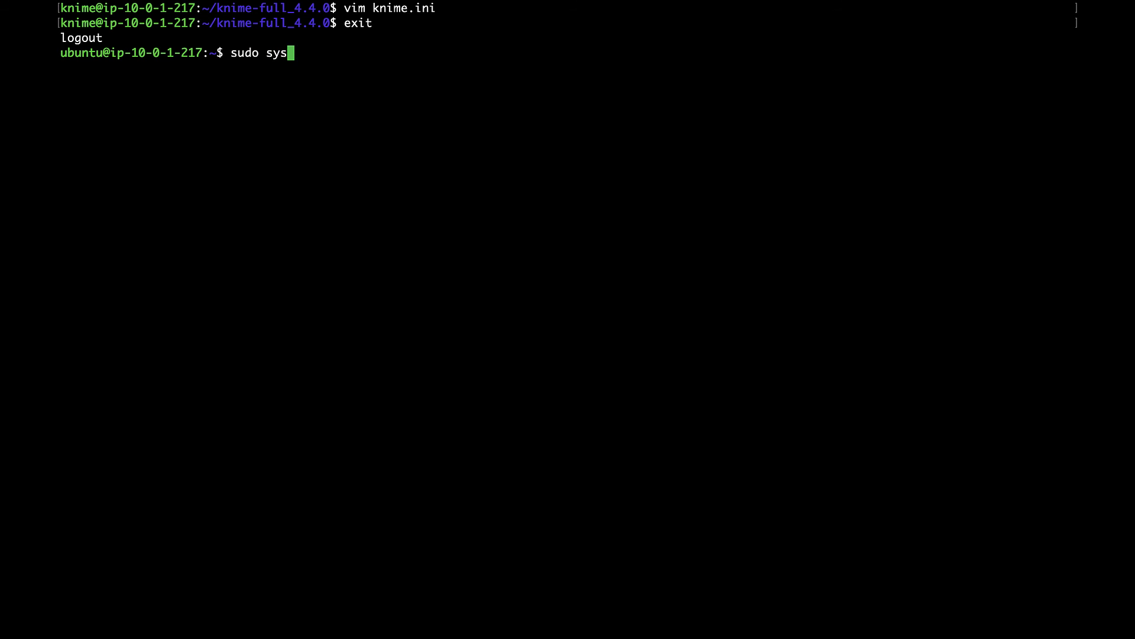
pyautogui.write('temctl start knime-e')
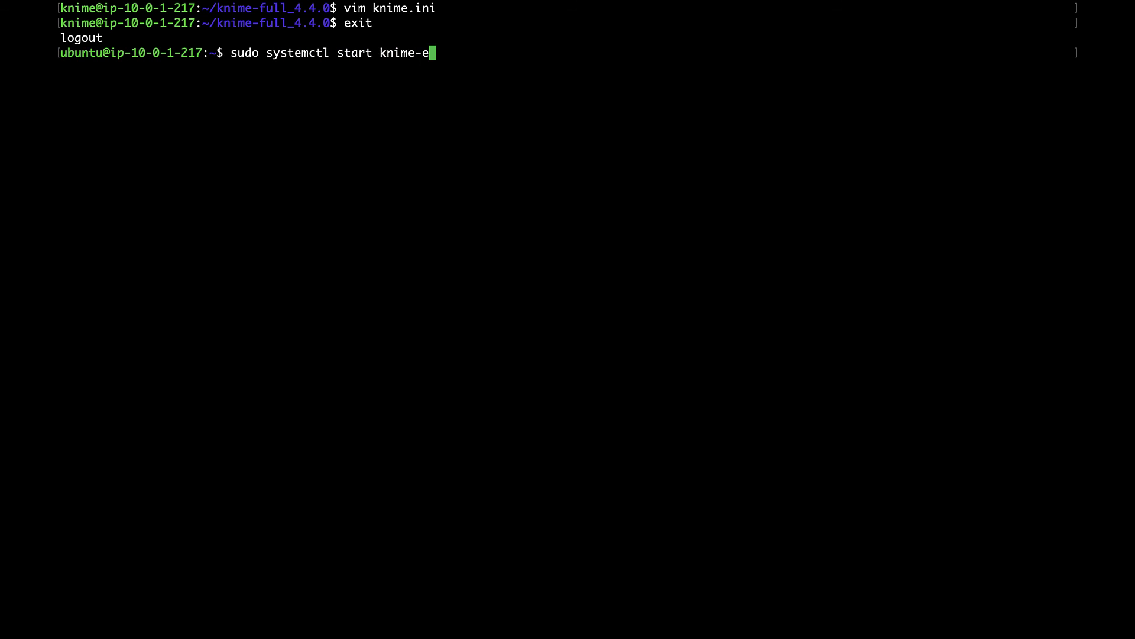
pyautogui.press('Tab')
pyautogui.press('Return')
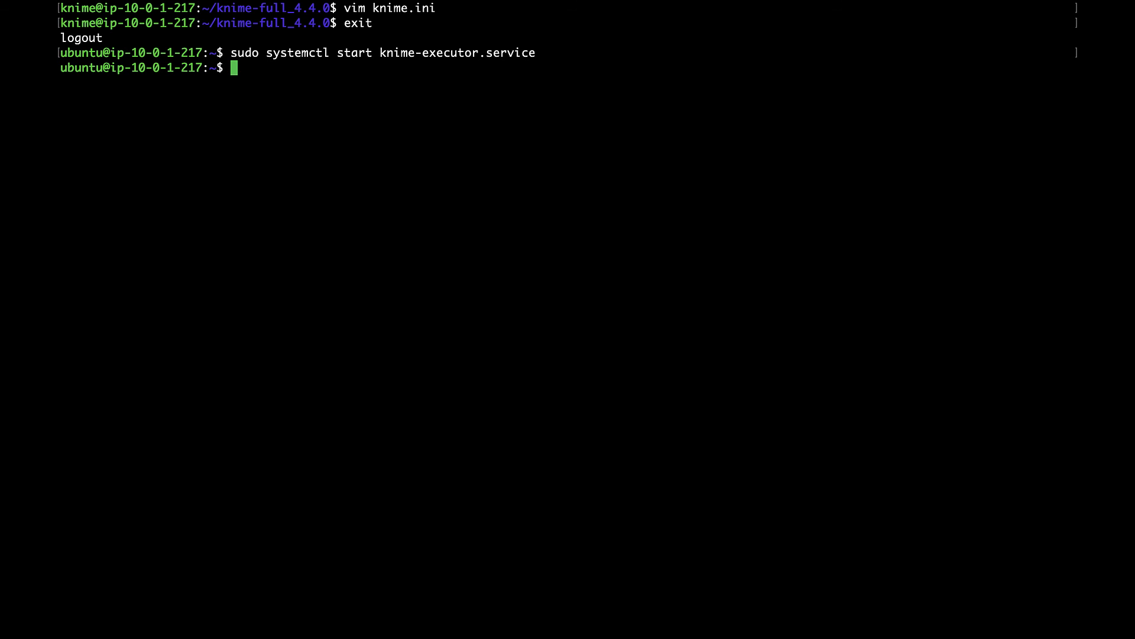